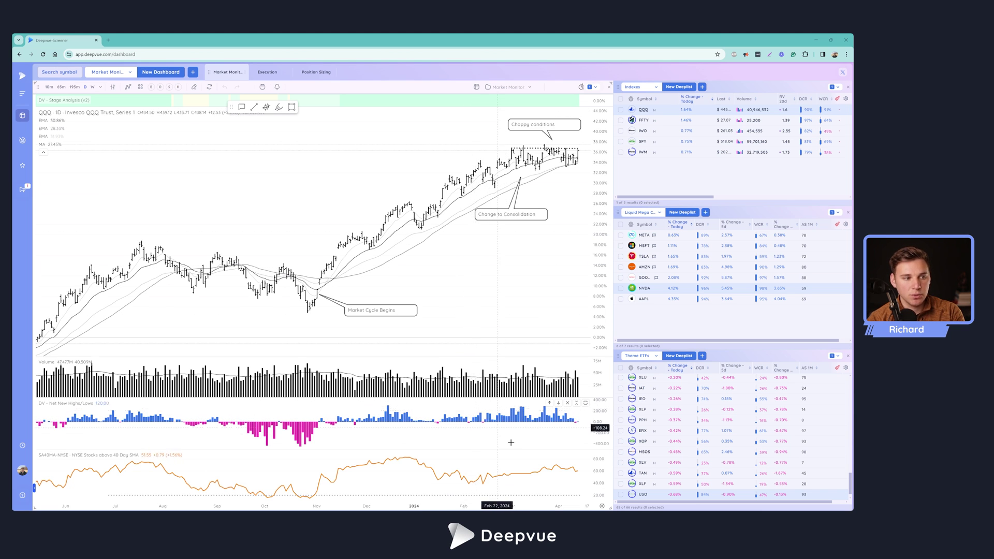
Scroll the Theme ETFs deeplist to the top and bring up the Add Apps panel
scroll(683, 394, "up", 10)
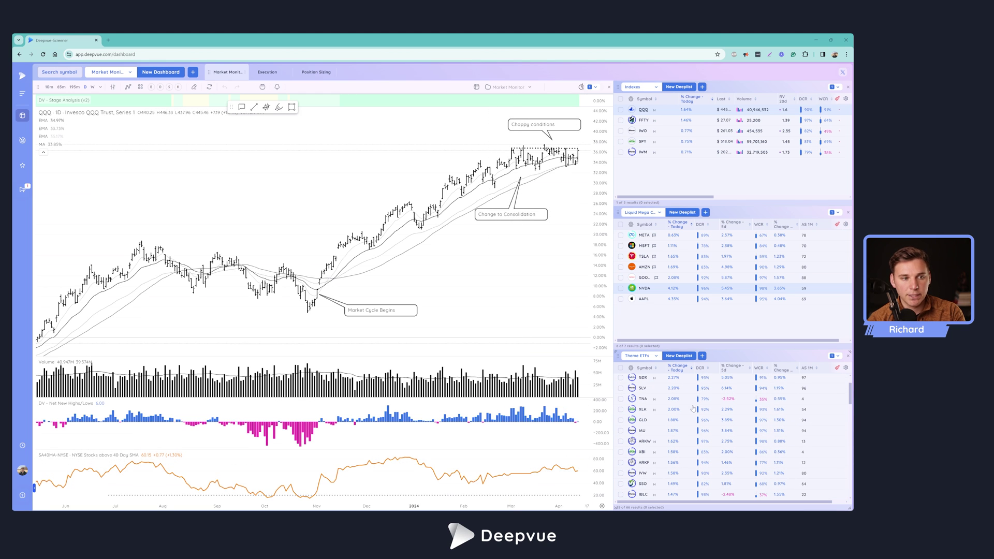
scroll(687, 417, "up", 2)
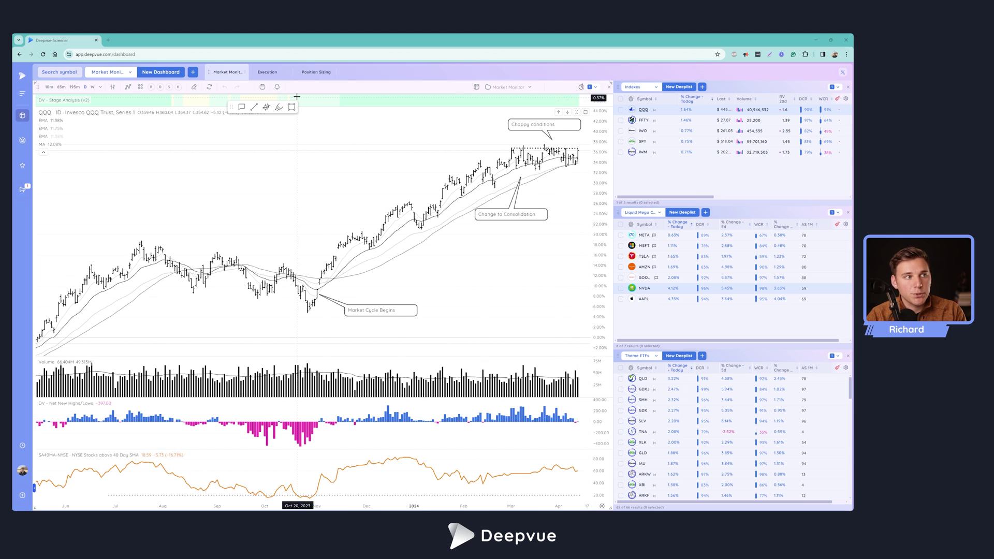
left_click(194, 73)
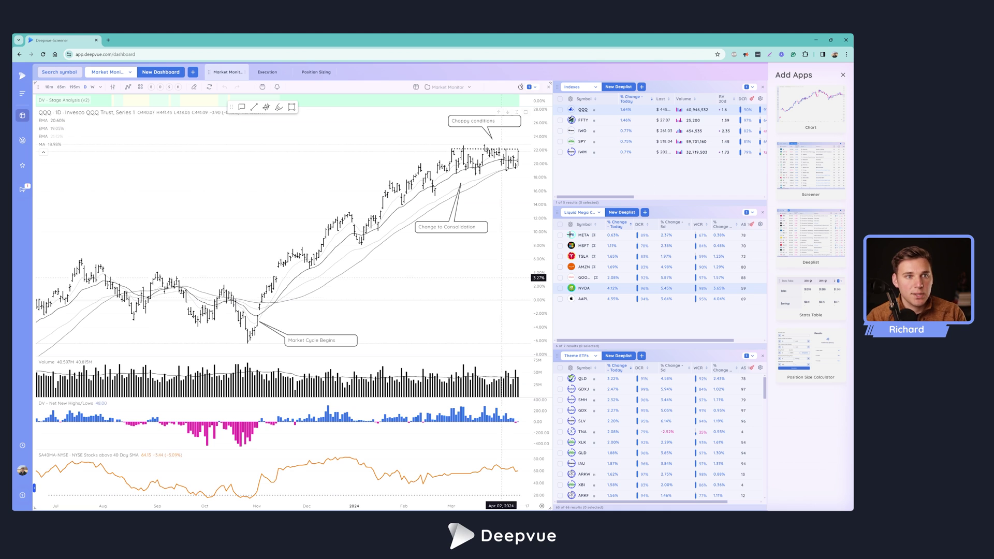
Close the Add Apps side panel to restore the full Market Monitor view
left_click(843, 75)
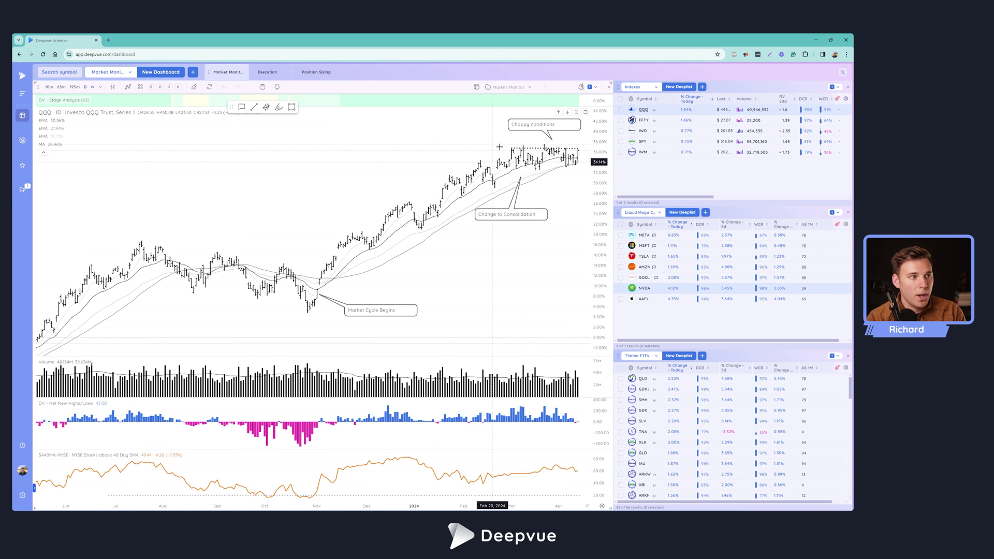
Create a new empty dashboard named 'Tutorial'
left_click(189, 75)
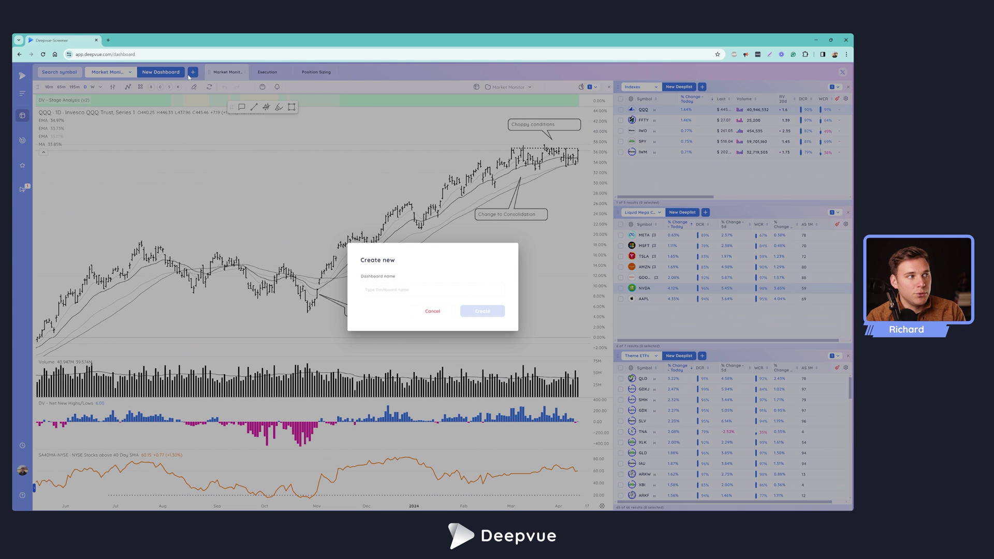
left_click(391, 290)
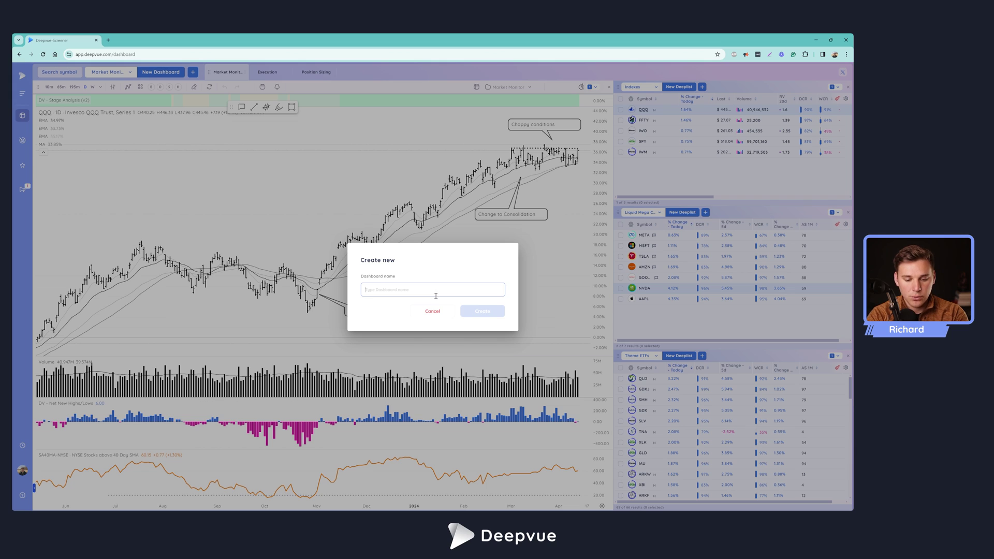
type("Tutorial")
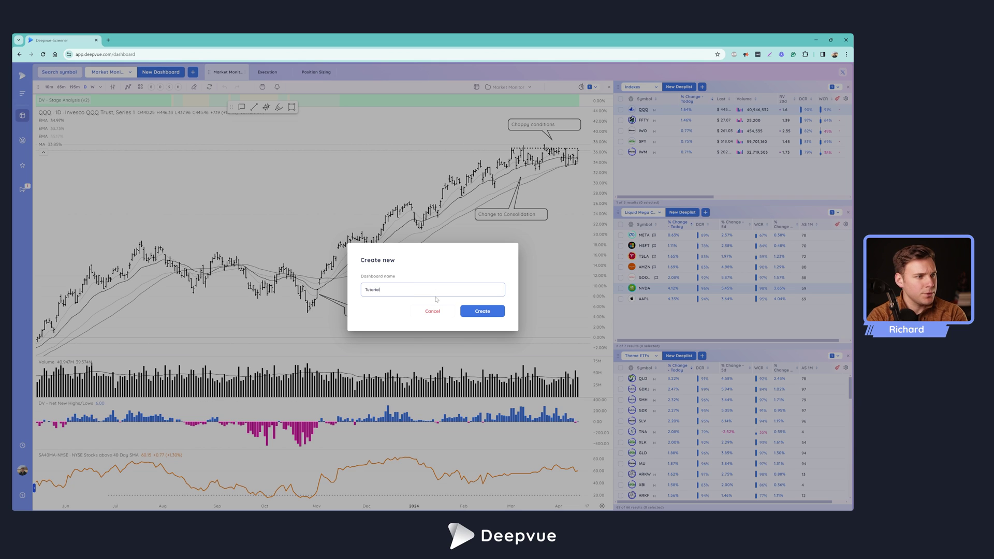
left_click_drag(436, 299, 361, 275)
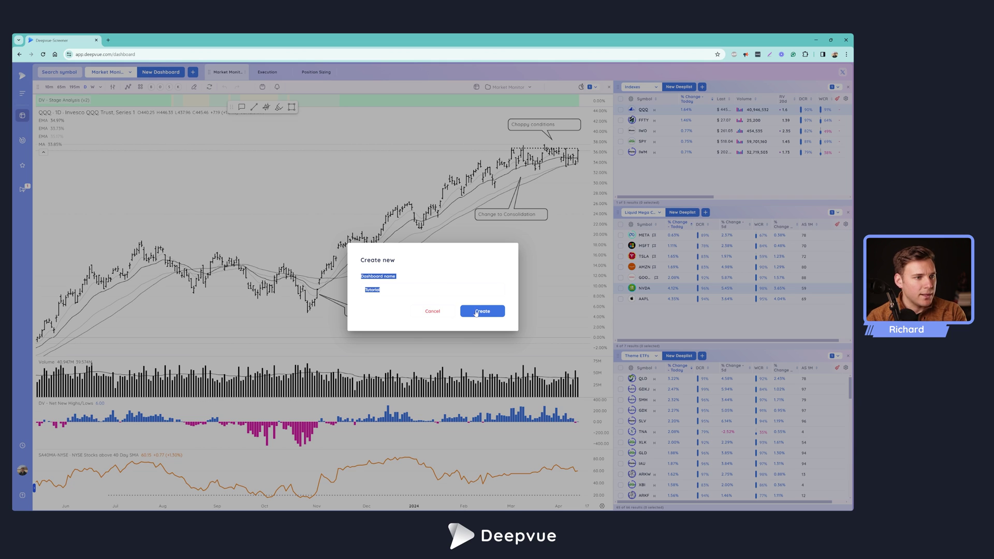
left_click(476, 312)
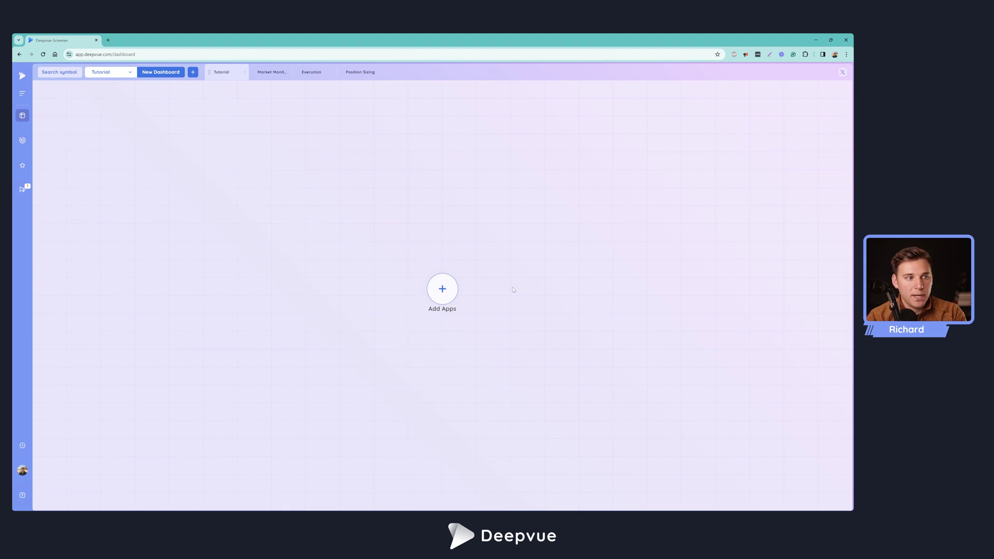
Open the Add Apps list from the centre of the empty Tutorial dashboard
left_click(440, 299)
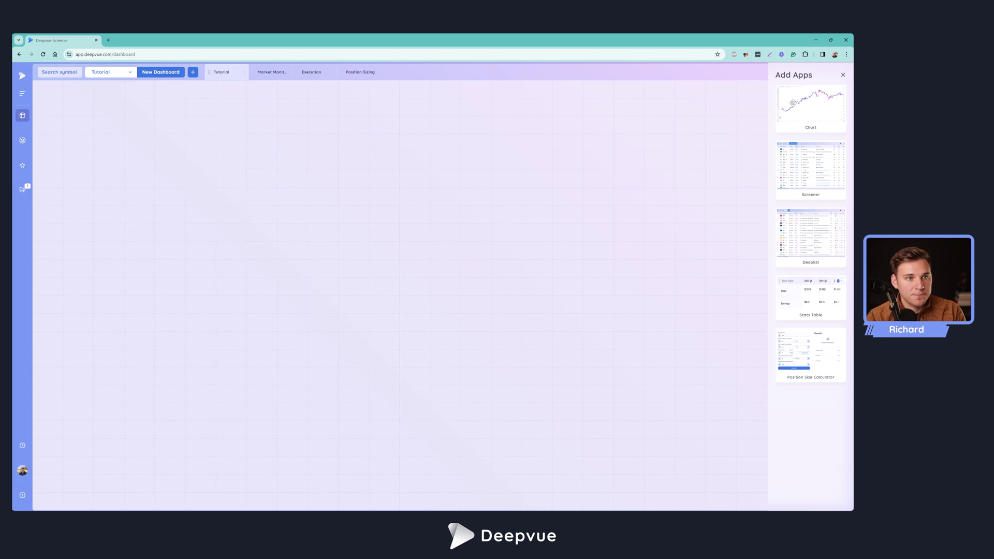
Place a Chart, a Deeplist and a Stats Table on Tutorial, then return to Market Monitor
left_click_drag(821, 113, 558, 227)
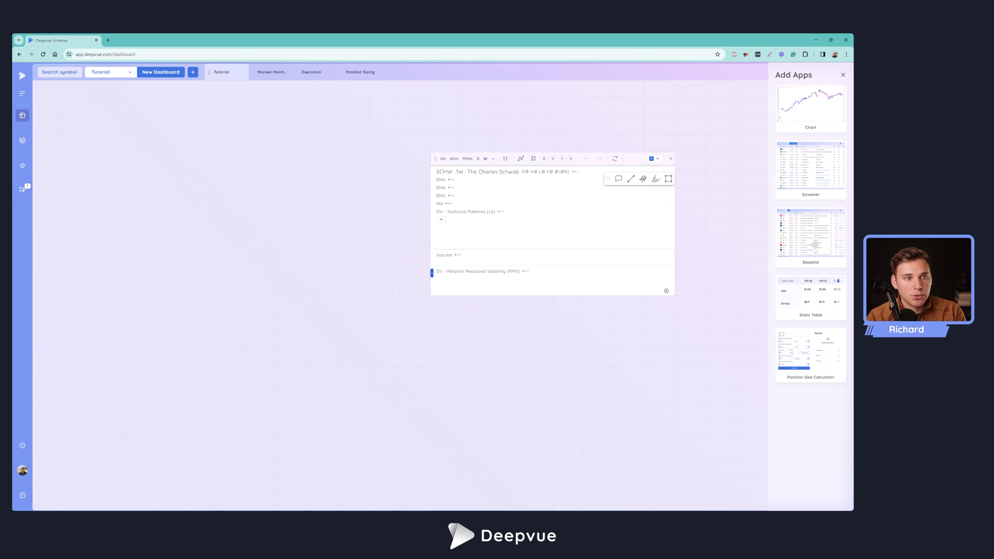
left_click_drag(815, 244, 282, 194)
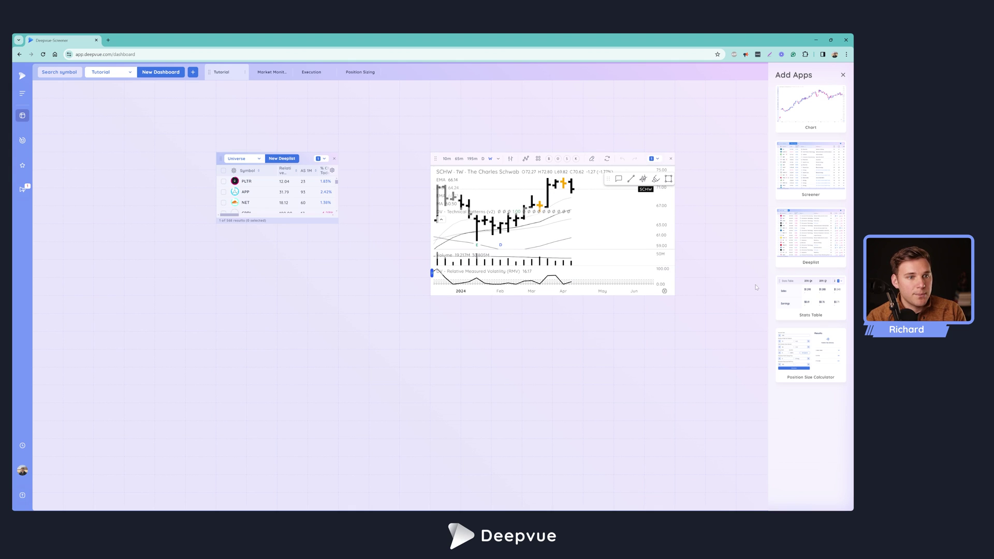
left_click_drag(823, 319, 262, 357)
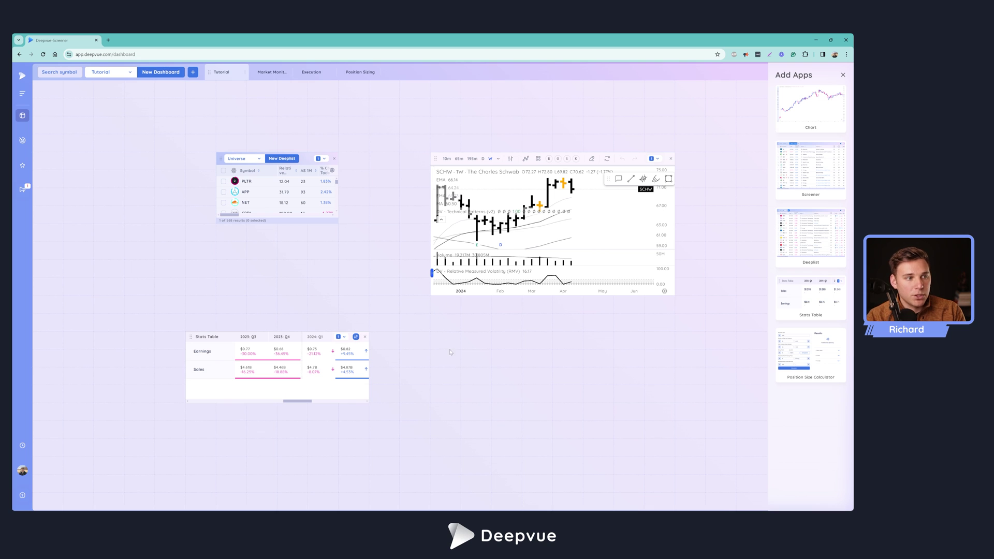
left_click(282, 73)
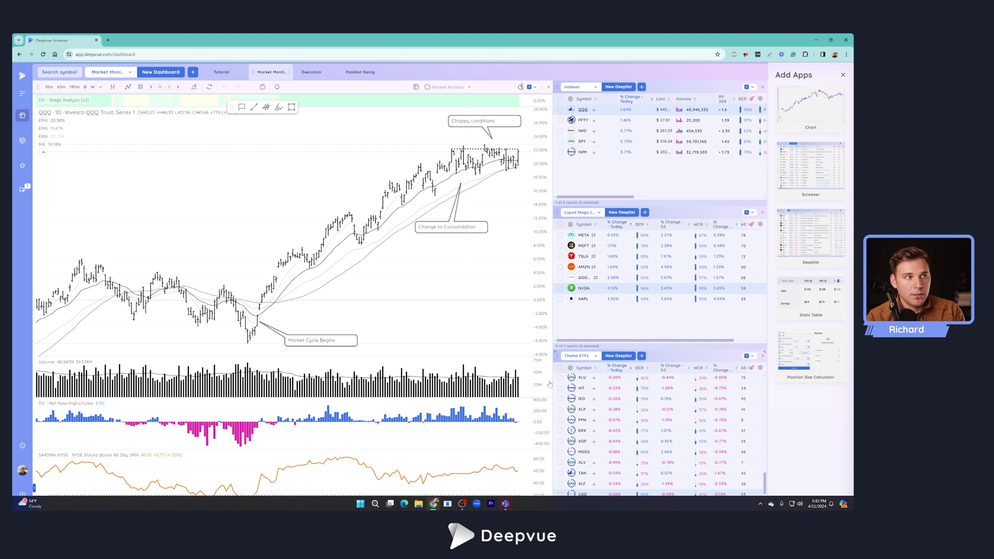
Switch to the Execution dashboard, then on to the Position Sizing dashboard
left_click(311, 73)
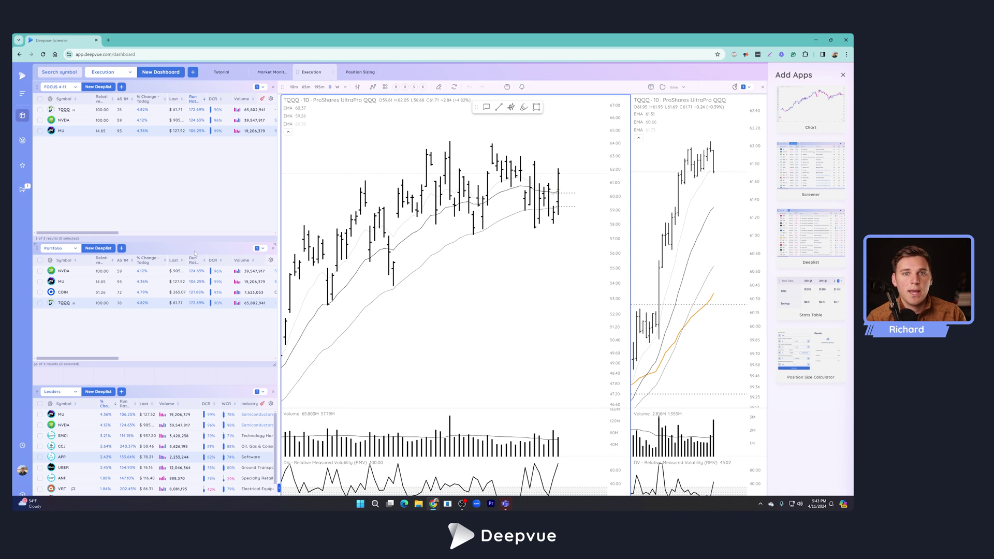
left_click(356, 72)
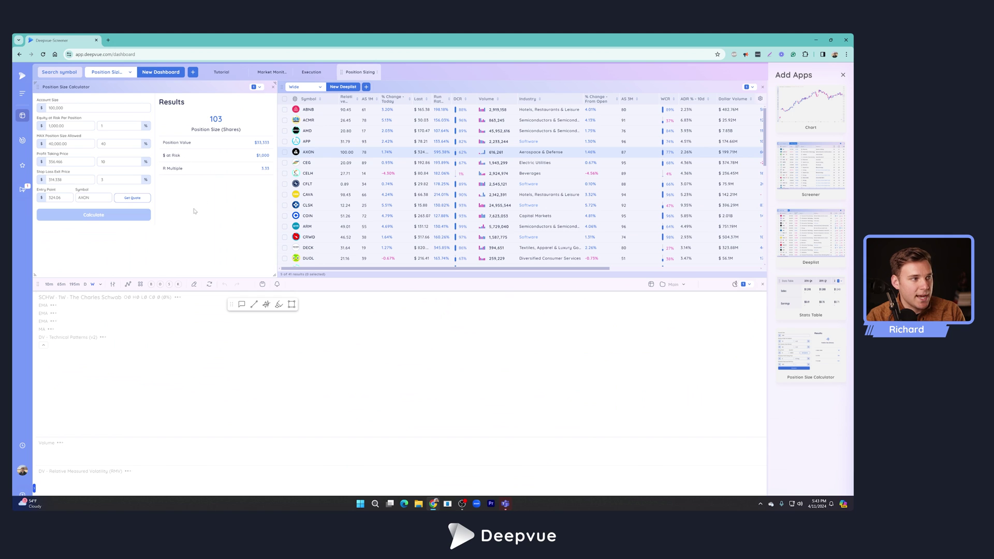
Step the screener from ABNB down to CEG (173 shares) and show the group colour choices
left_click(330, 109)
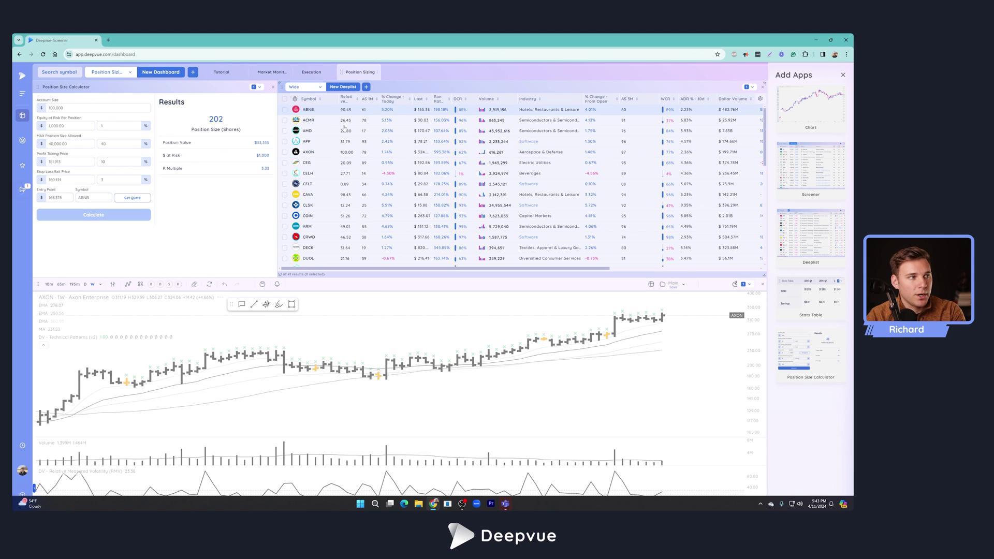
key("Down")
key("Down")
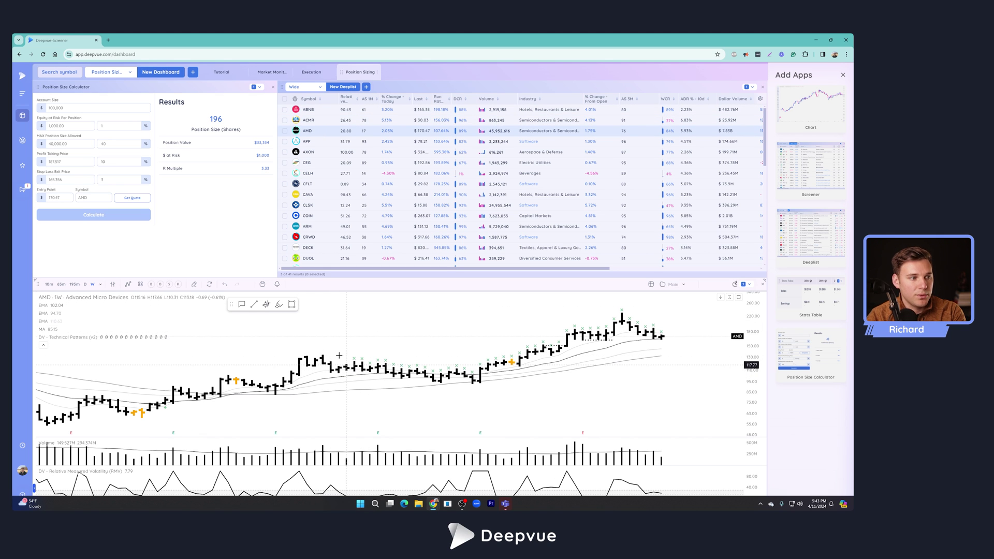
key("Down")
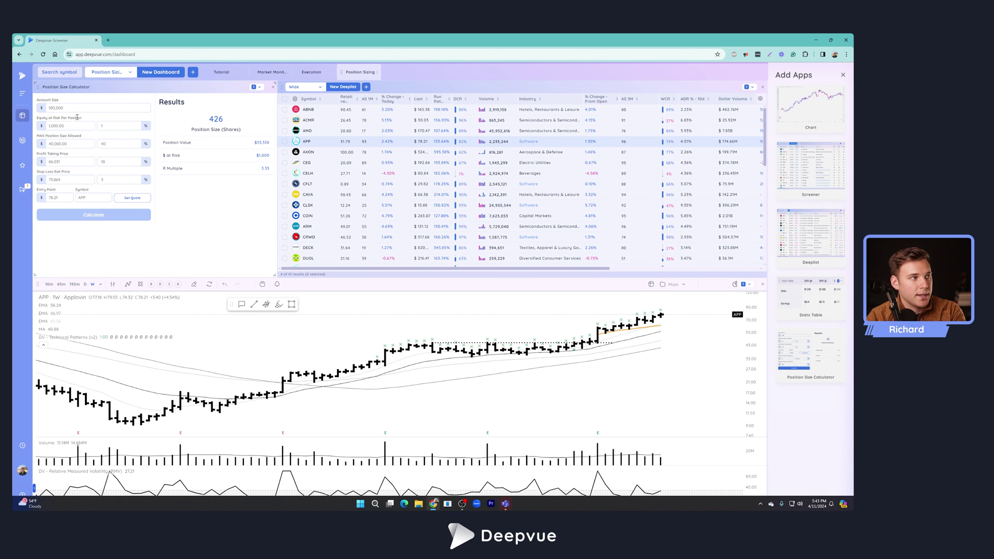
key("Down")
key("Down")
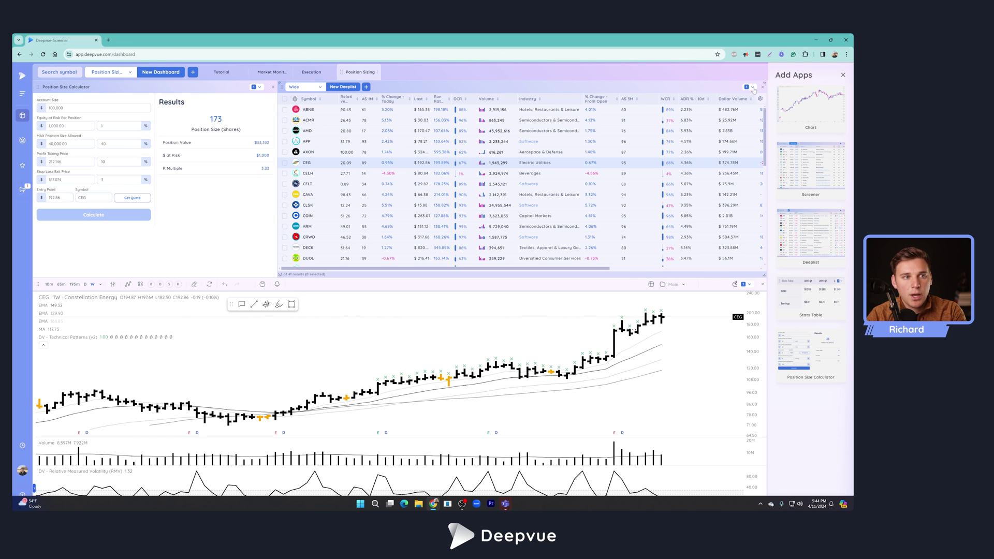
left_click(753, 88)
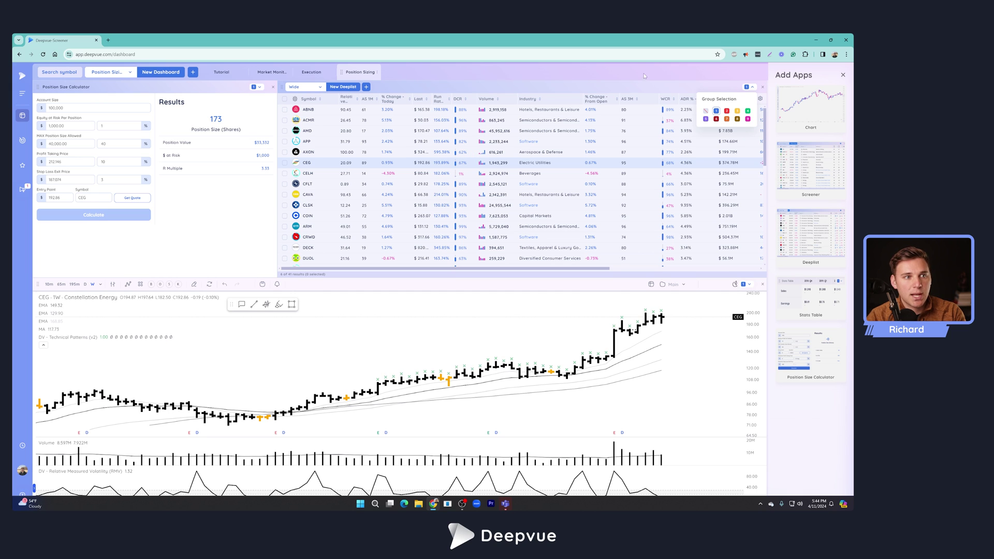
Dismiss the group colour popup and go via Market Monitor to the Tutorial dashboard
left_click(695, 76)
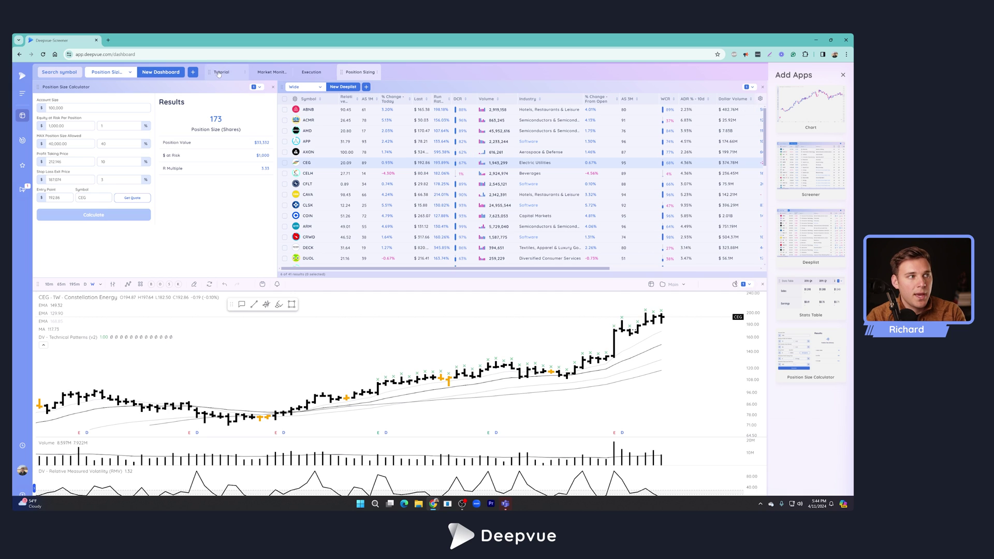
left_click(271, 72)
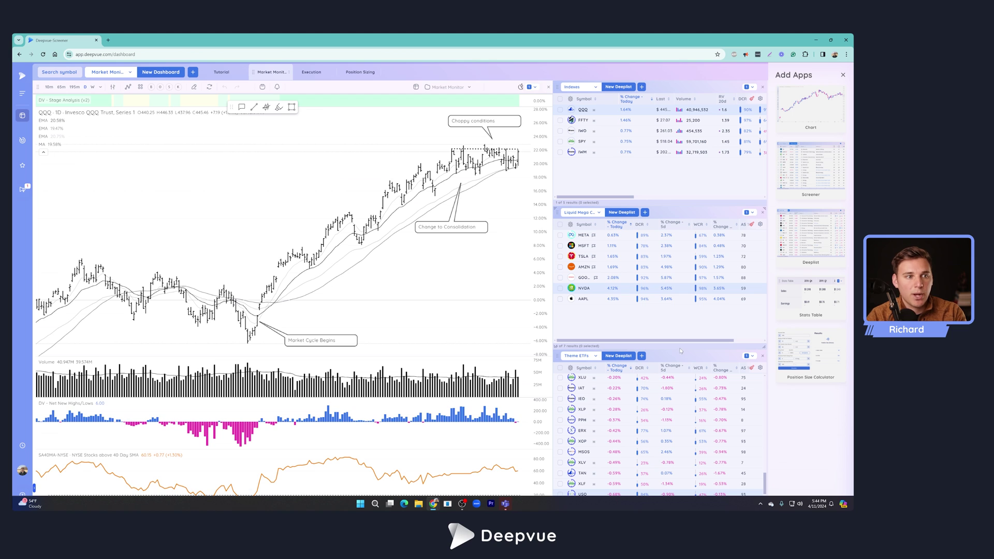
left_click(222, 72)
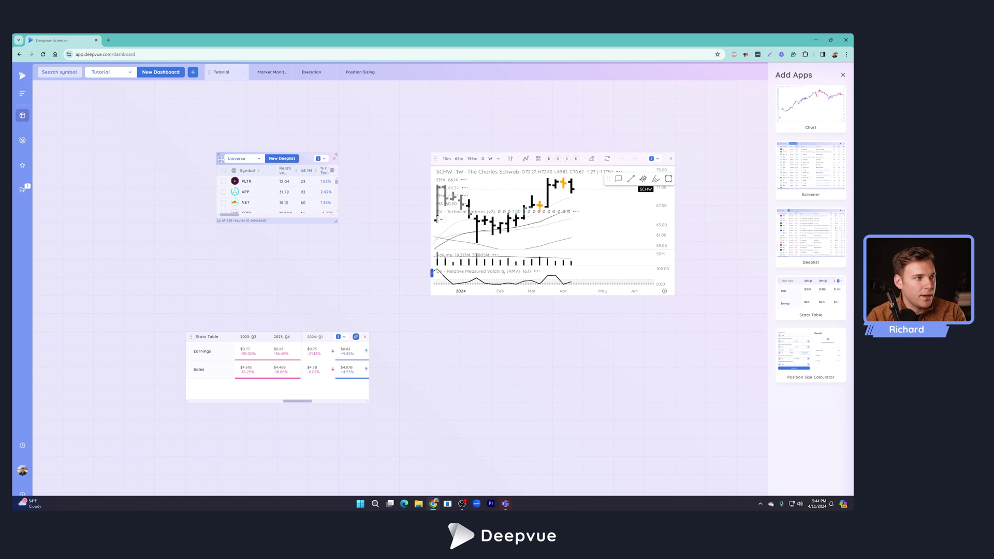
Move the deeplist to the top right and remove the stats table
left_click_drag(221, 160, 609, 110)
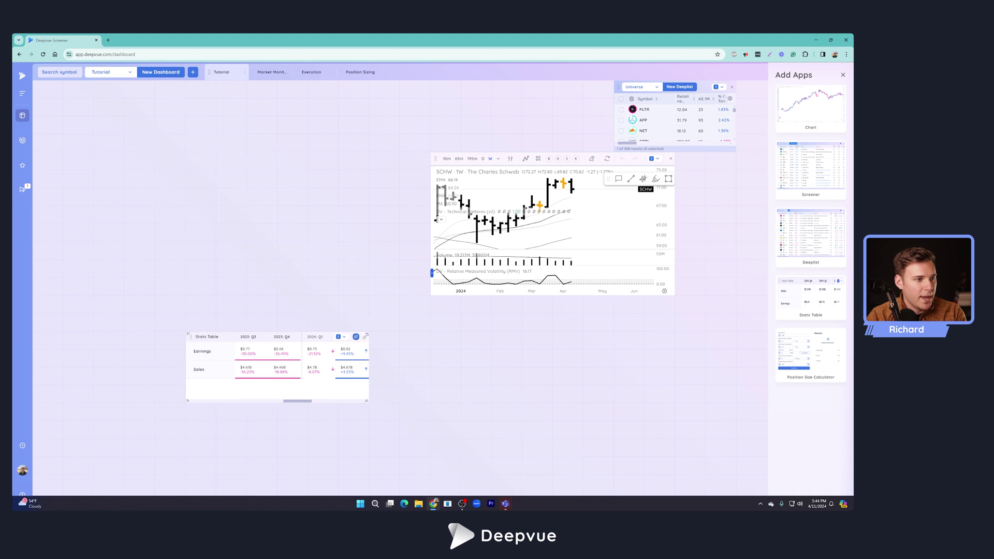
left_click_drag(366, 334, 395, 316)
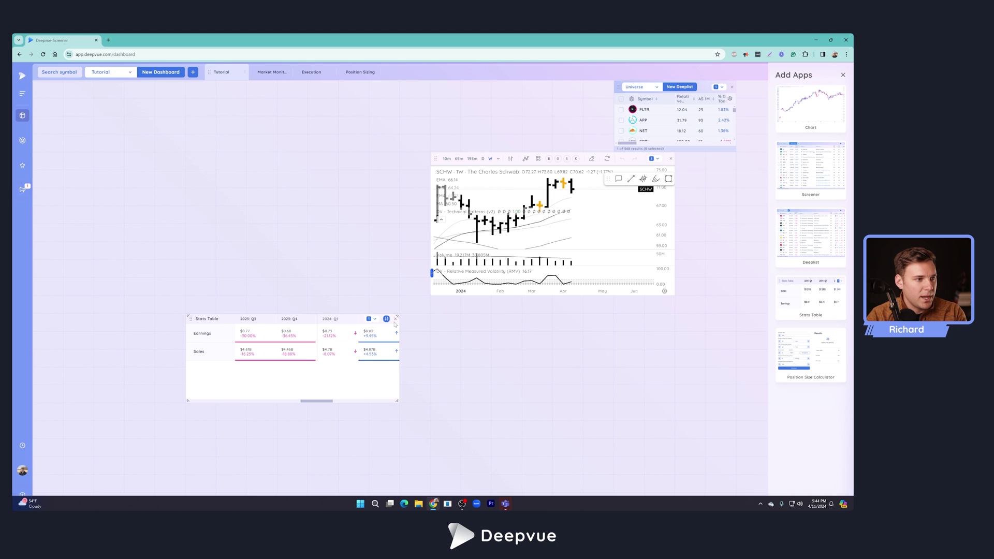
left_click(396, 321)
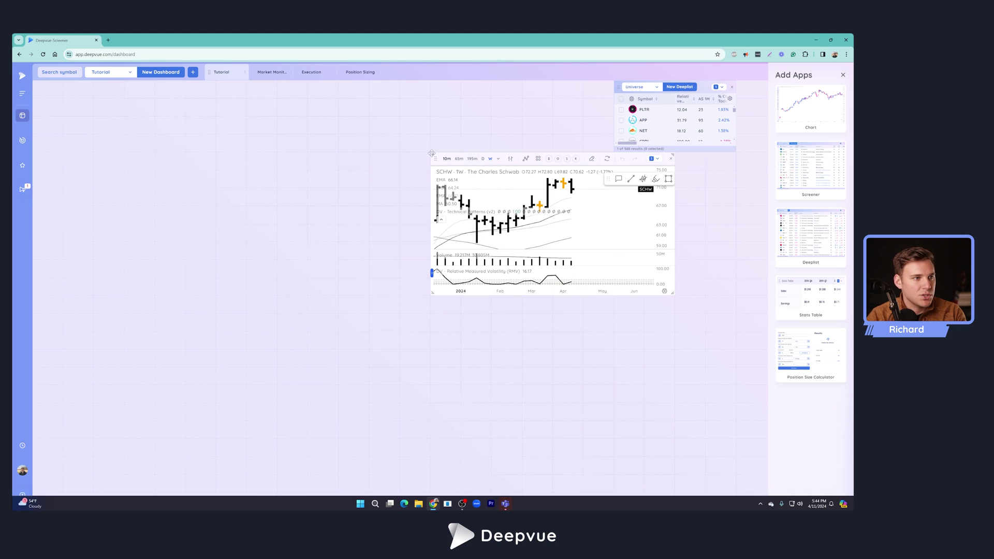
Put the SCHW chart top-left, enlarge it, and dock an enlarged Deeplist against its right edge
left_click_drag(432, 156, 35, 91)
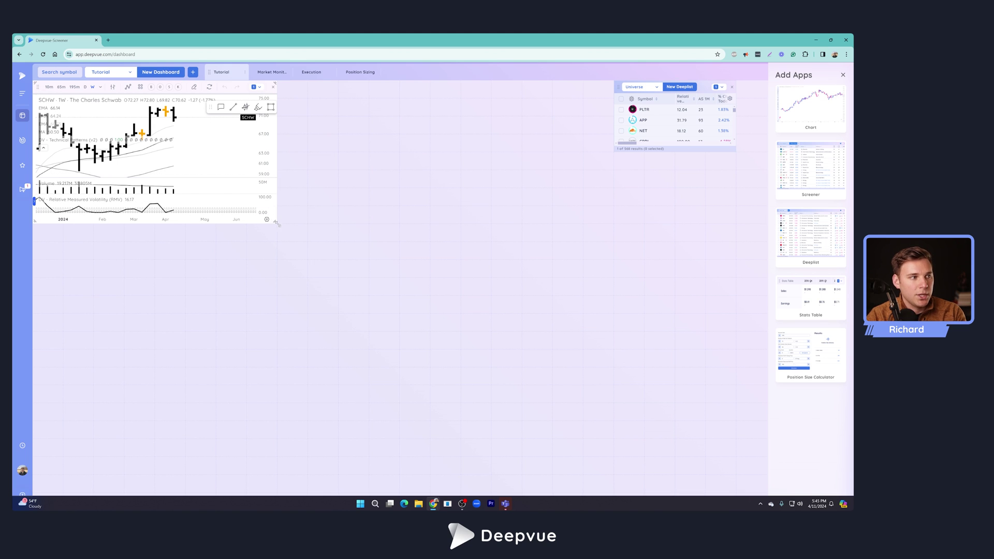
left_click_drag(276, 224, 581, 492)
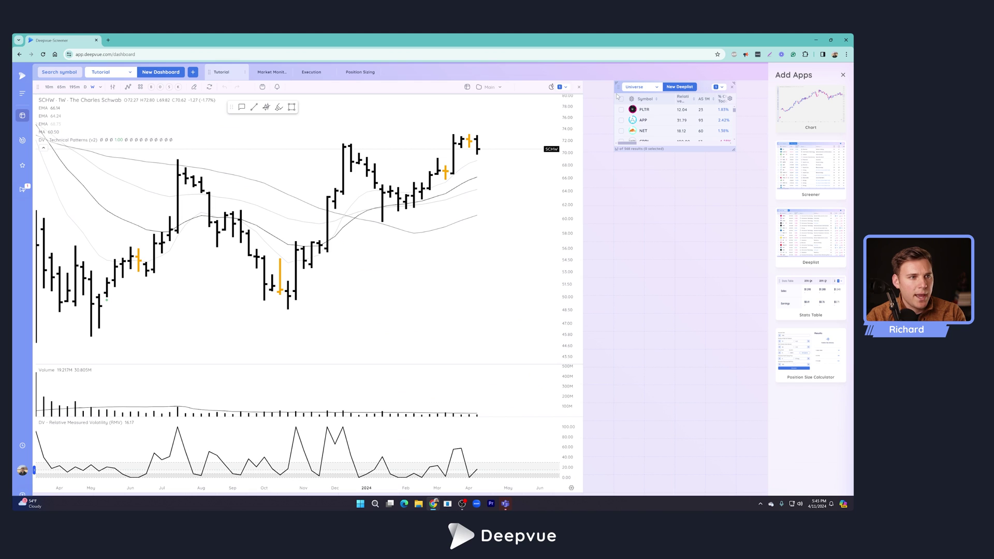
left_click_drag(618, 88, 588, 88)
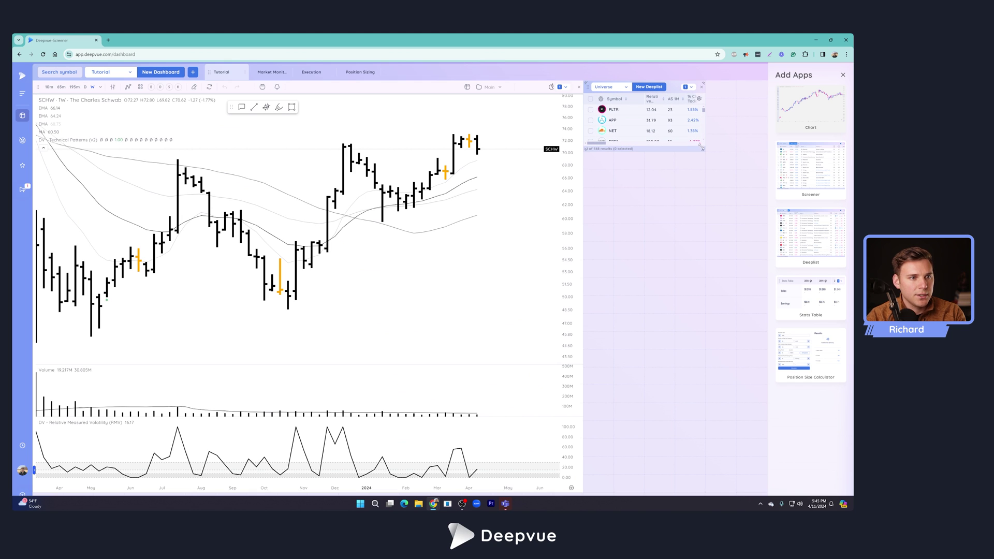
left_click_drag(700, 148, 764, 185)
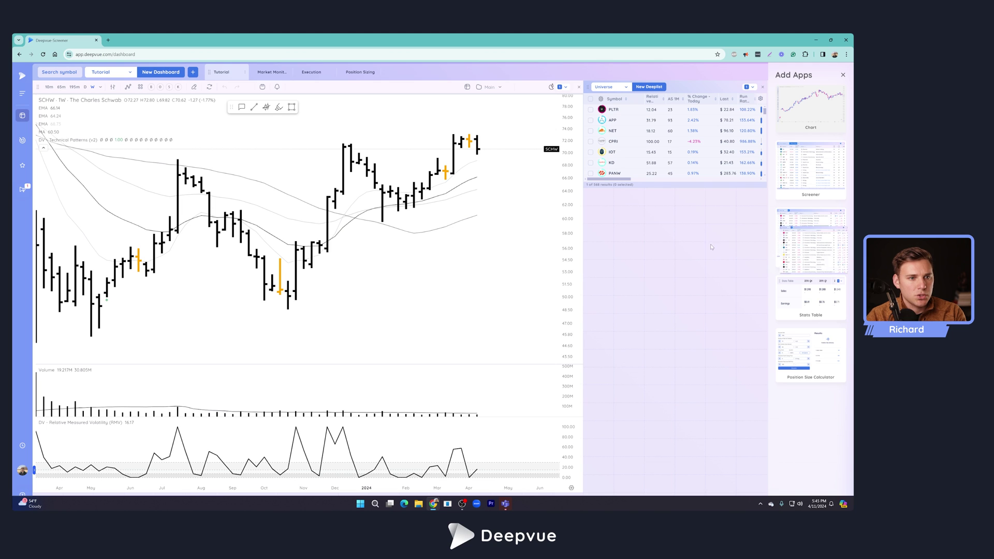
Add a second and third Universe deeplist below the first and enlarge both
left_click_drag(711, 247, 595, 308)
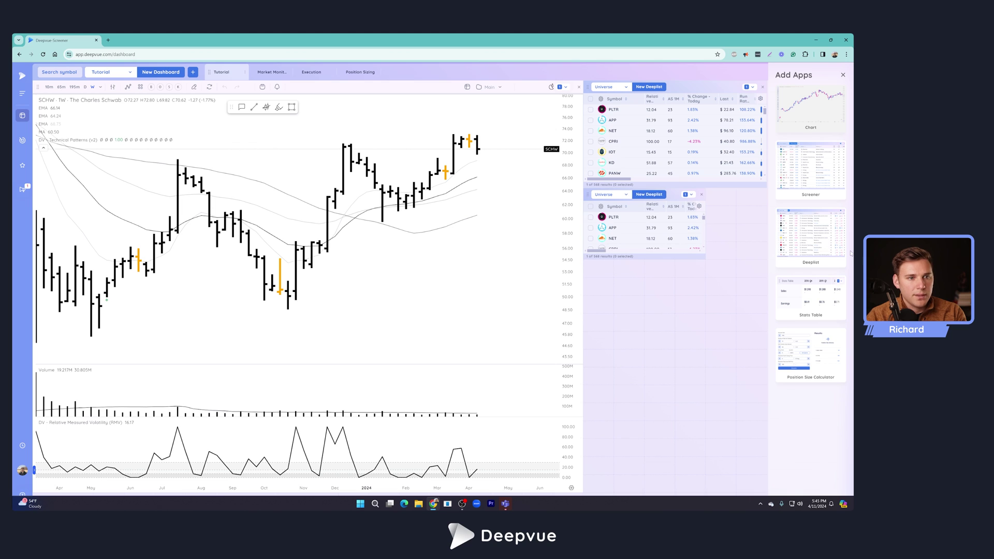
left_click_drag(811, 213, 598, 313)
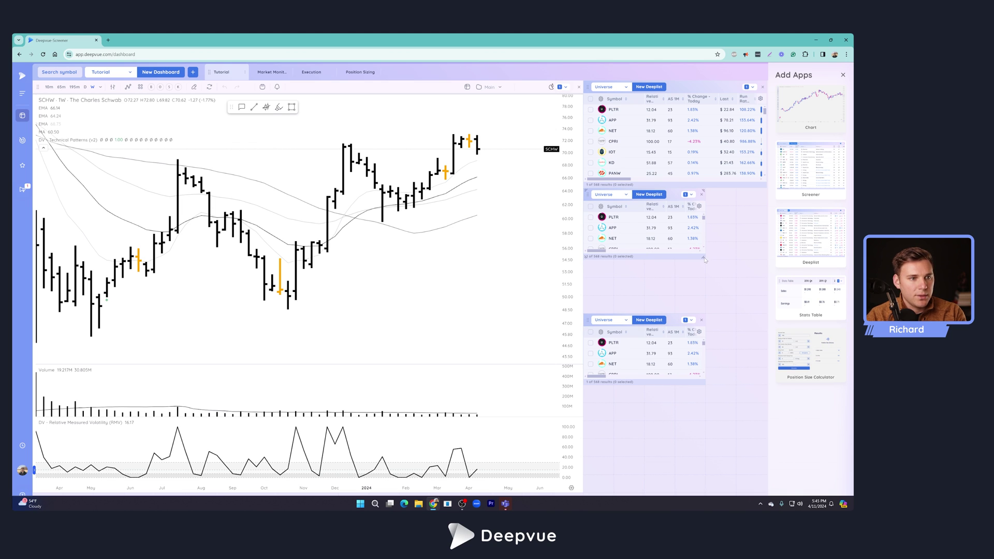
left_click_drag(705, 259, 768, 316)
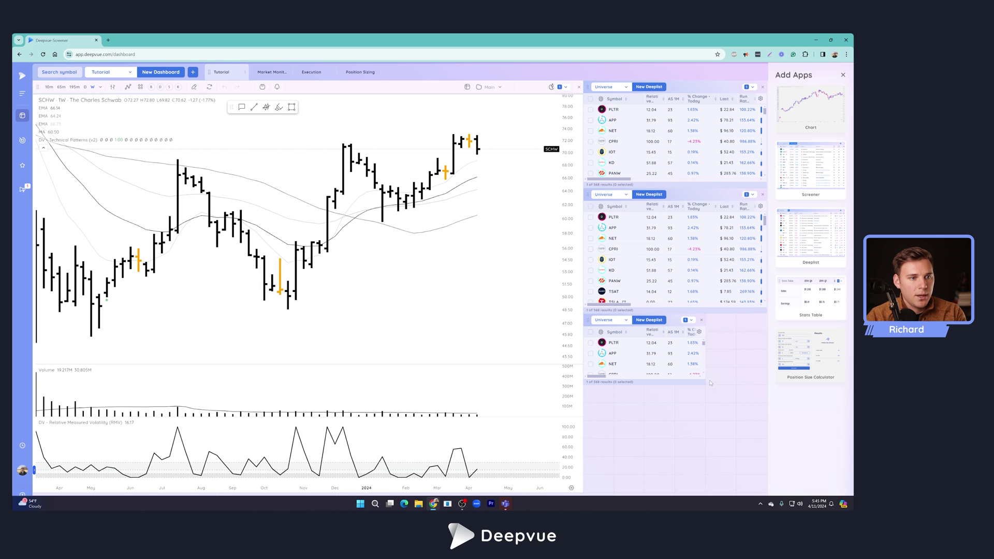
left_click_drag(702, 383, 763, 492)
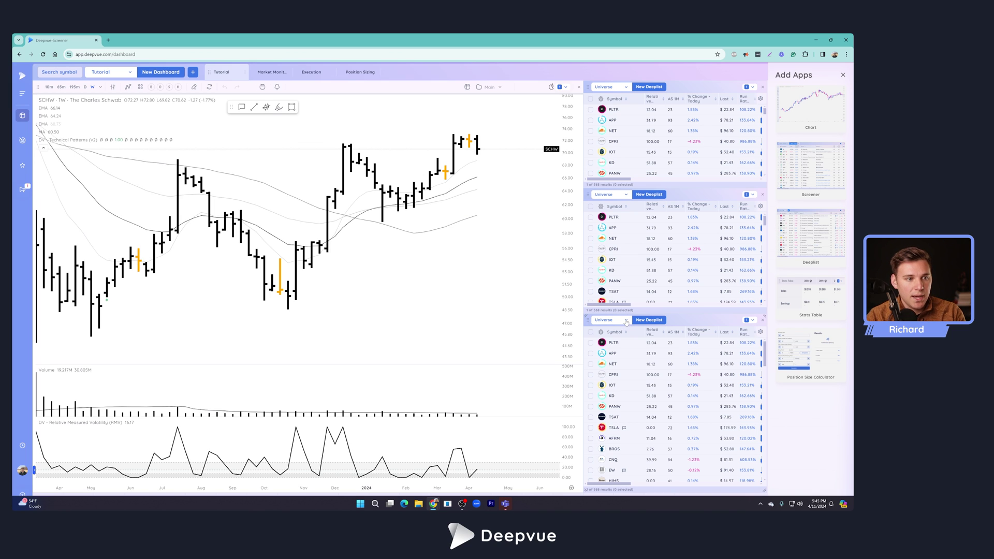
Load the Theme ETFs list into the bottom deeplist, found by searching 'th'
left_click(624, 321)
type("the")
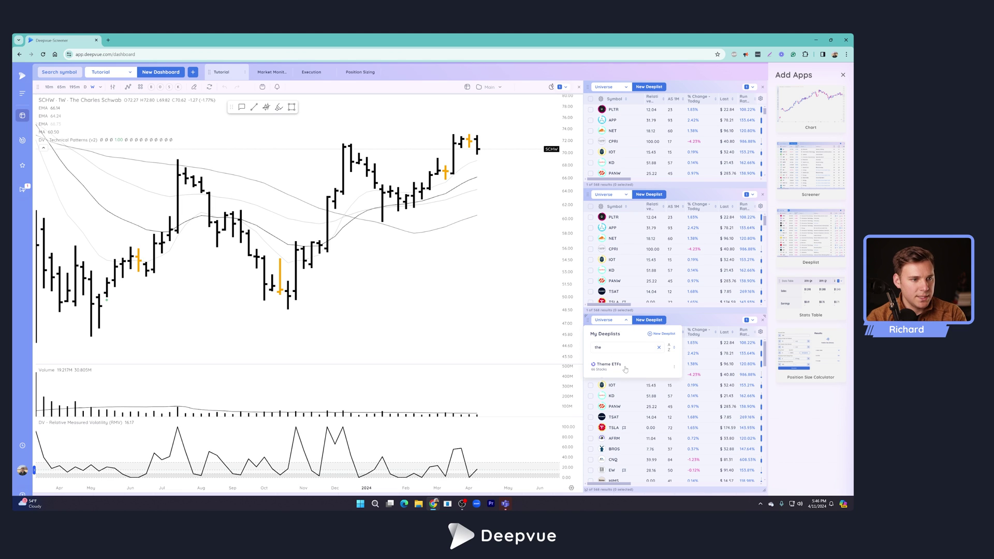
left_click(624, 368)
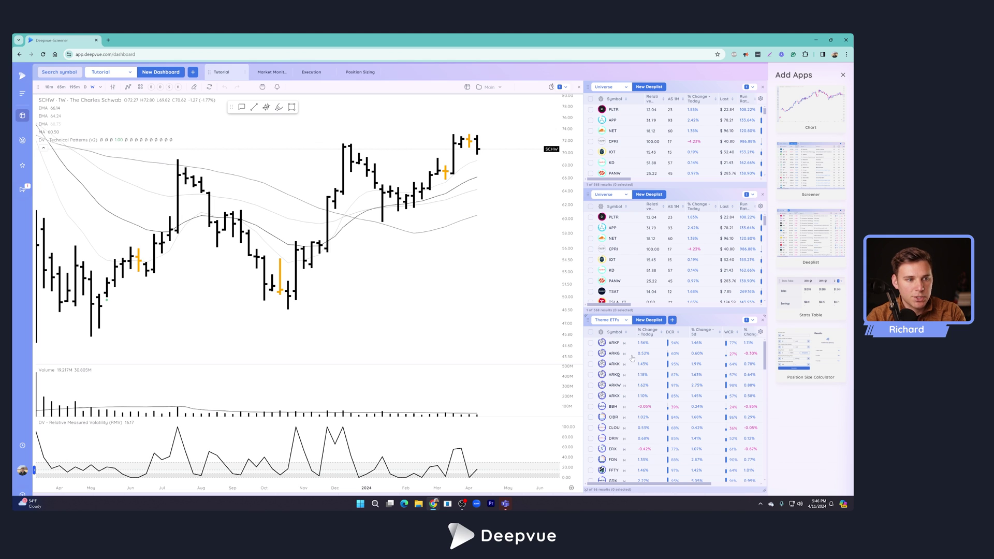
Sort Theme ETFs by % Change - Today, strongest first, then open the deeplist column settings
scroll(641, 408, "down", 4)
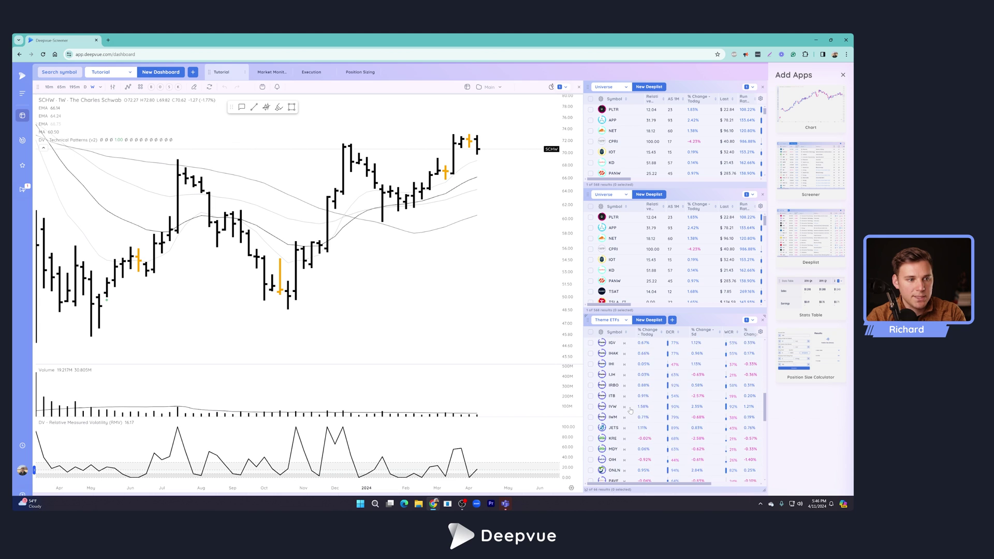
scroll(629, 411, "down", 6)
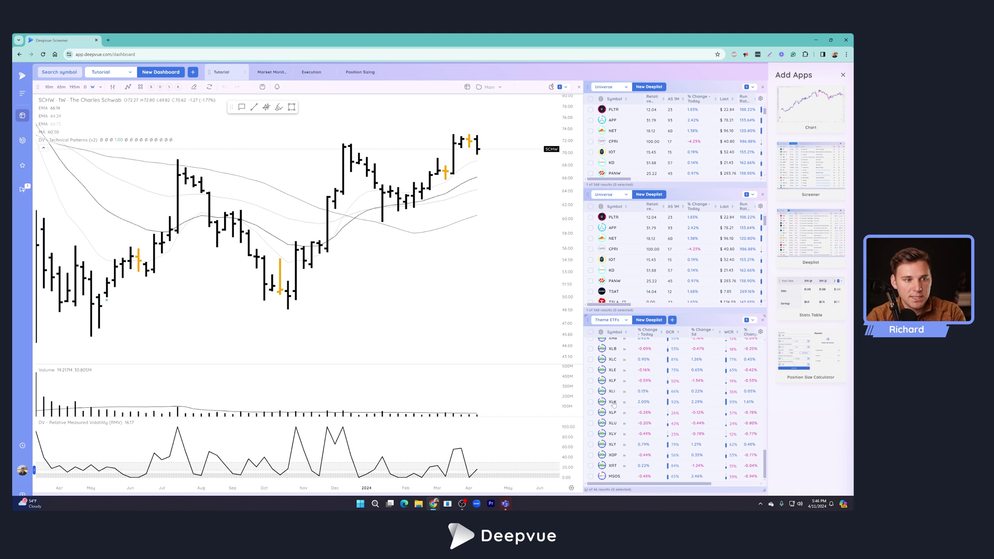
scroll(613, 404, "up", 10)
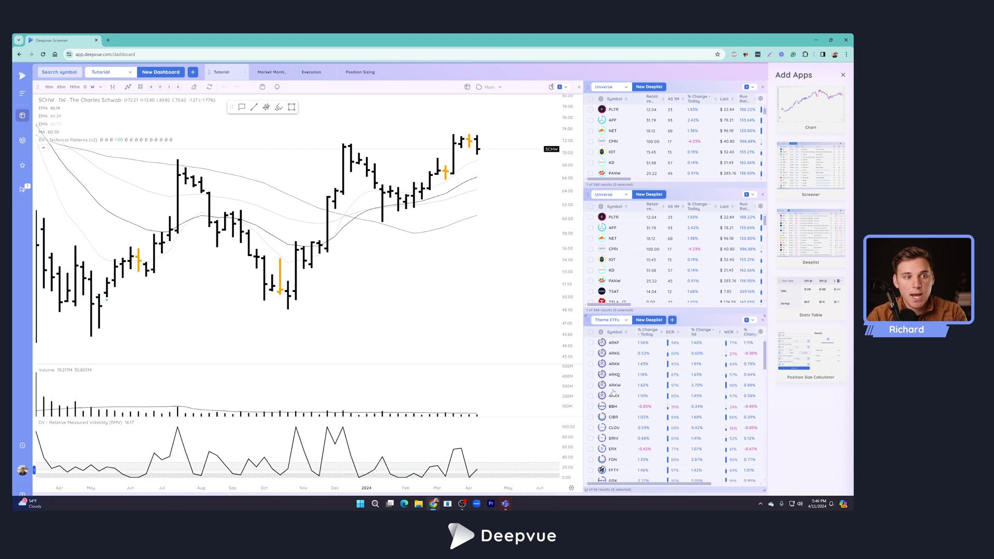
left_click(647, 335)
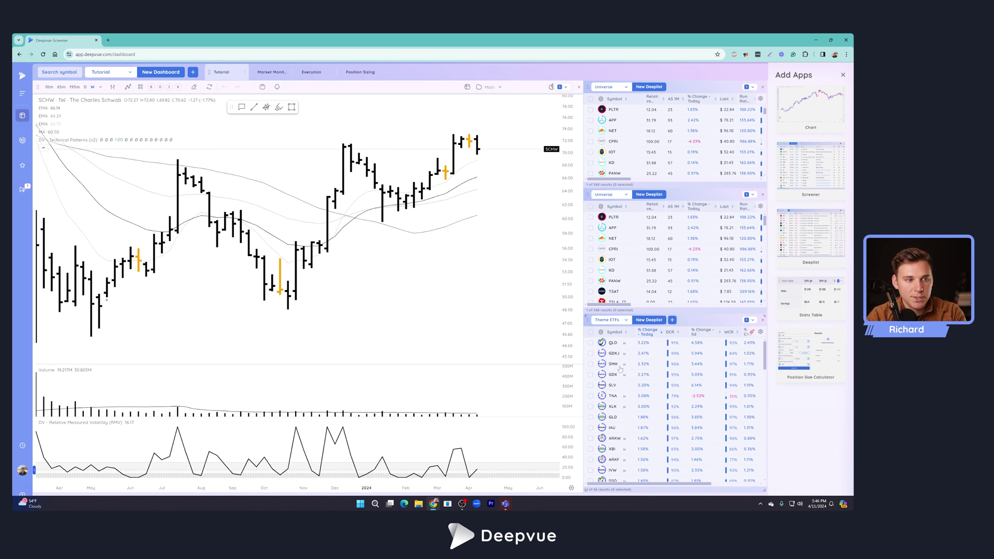
scroll(646, 428, "down", 10)
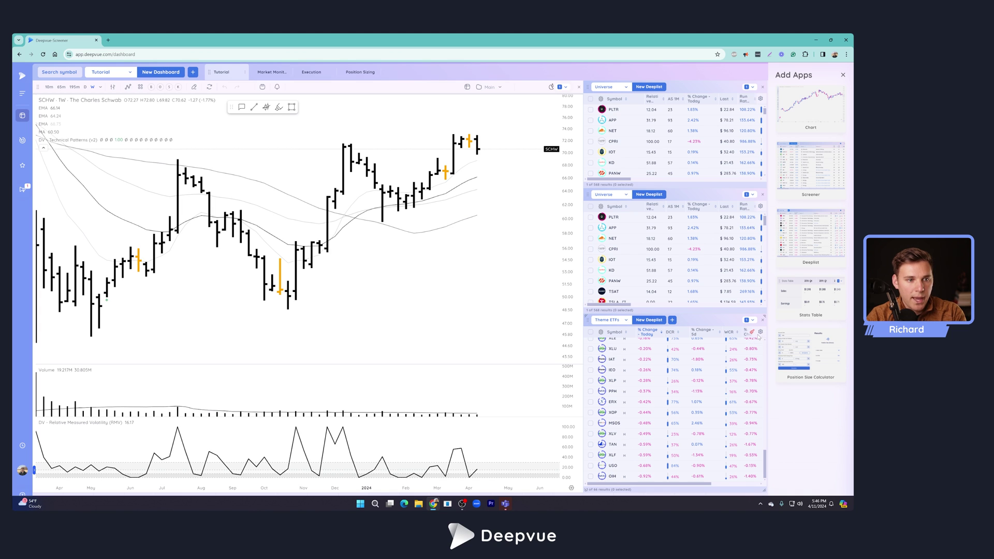
left_click(760, 332)
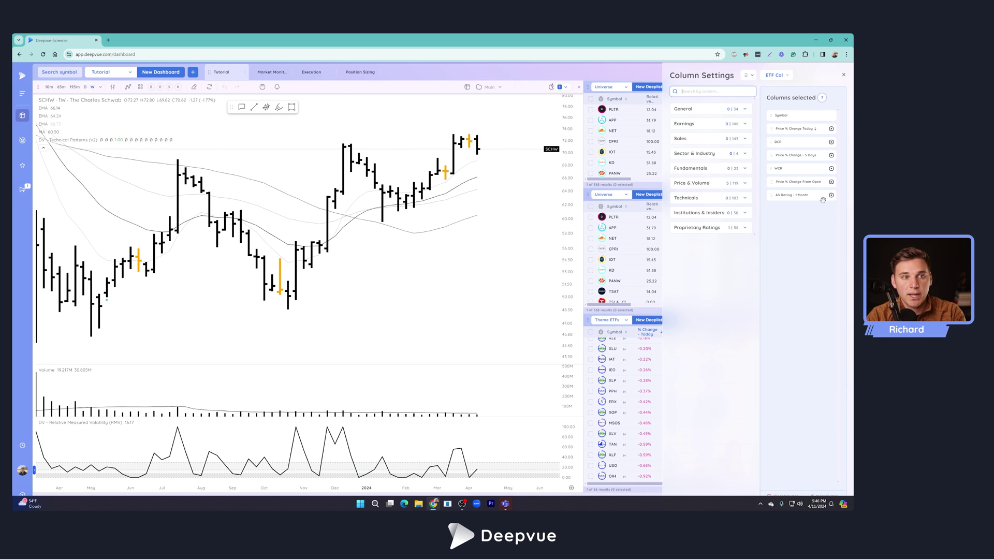
Close Column Settings to show the extra rating column, then open the middle deeplist's saved lists
left_click(844, 75)
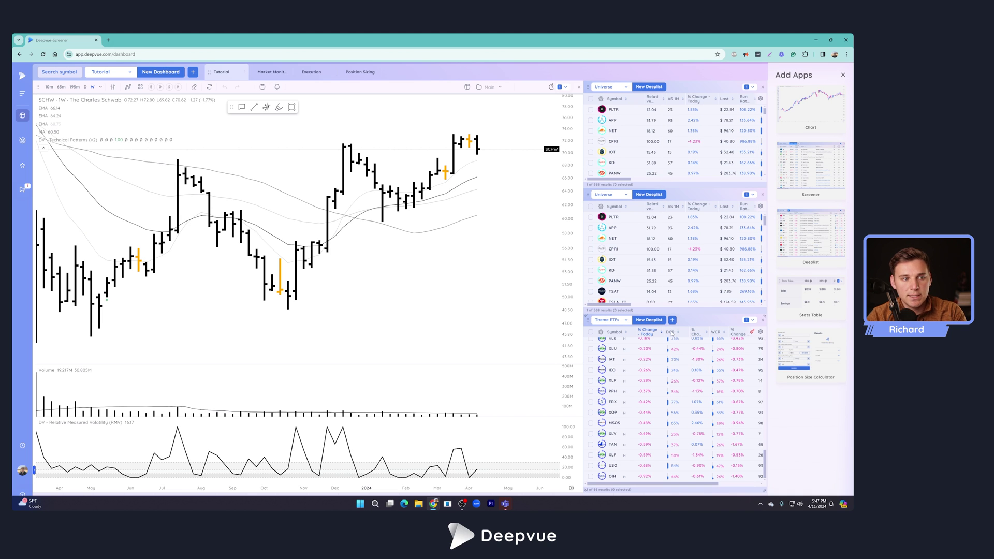
scroll(666, 380, "up", 3)
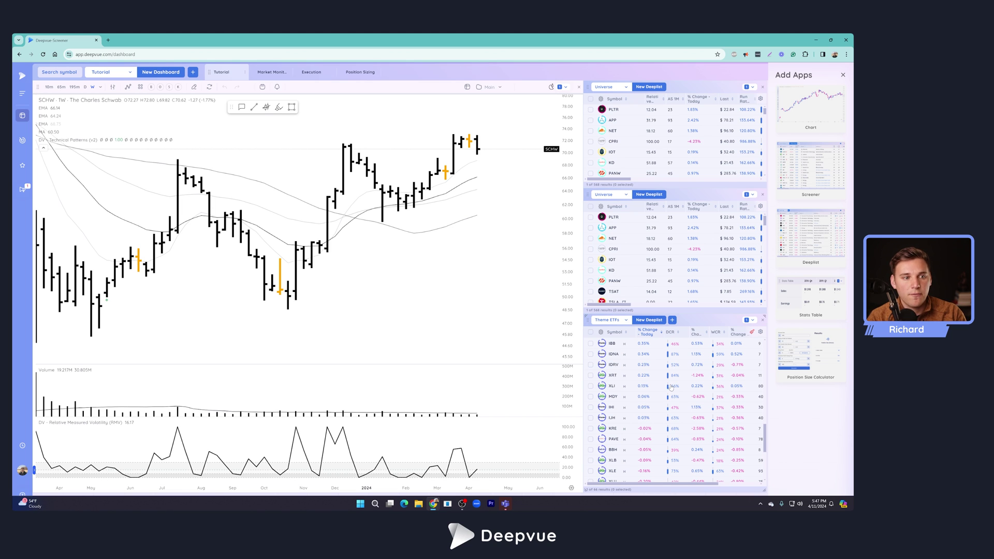
scroll(673, 390, "up", 3)
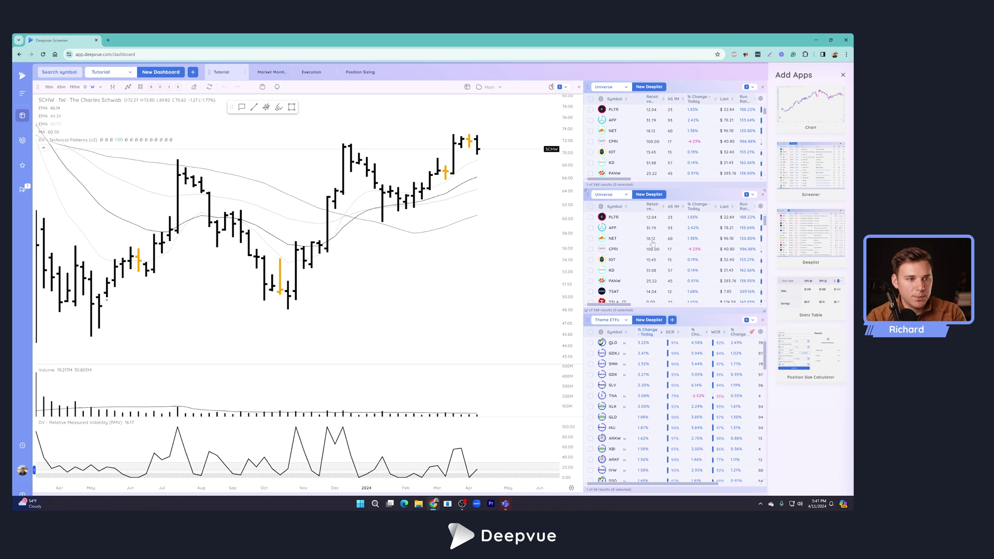
left_click(627, 195)
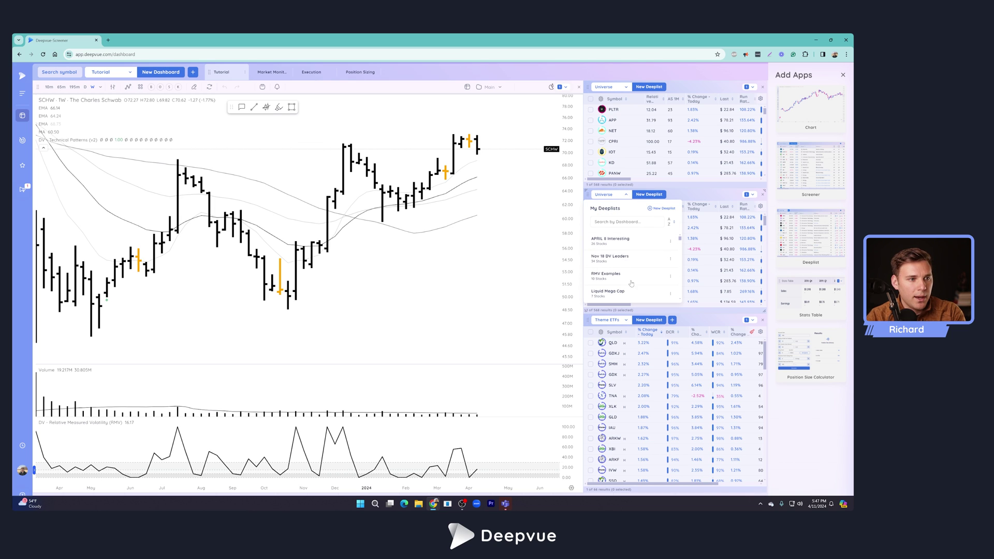
Load Liquid Mega Cap into the middle deeplist and Indexes, searched as 'inde', into the top
left_click(609, 293)
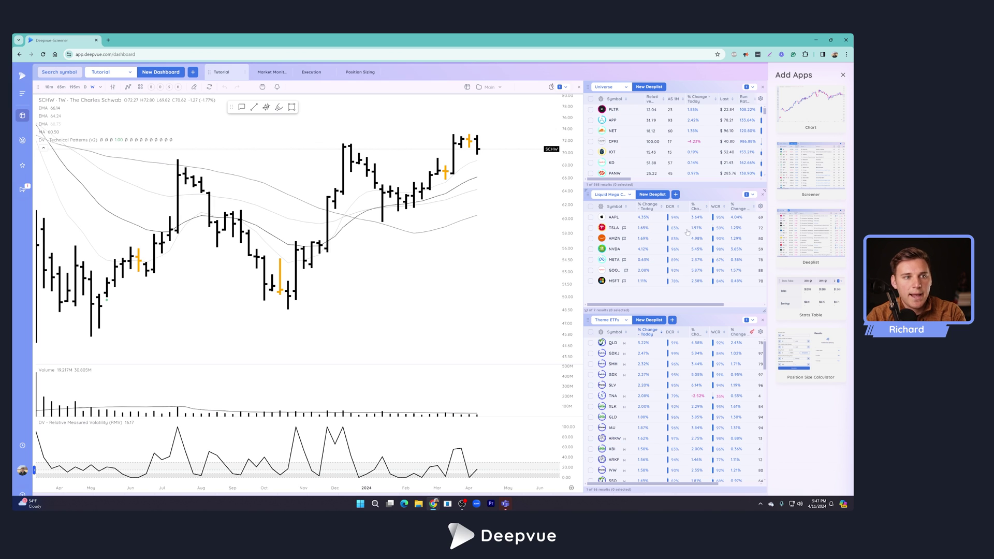
left_click(625, 87)
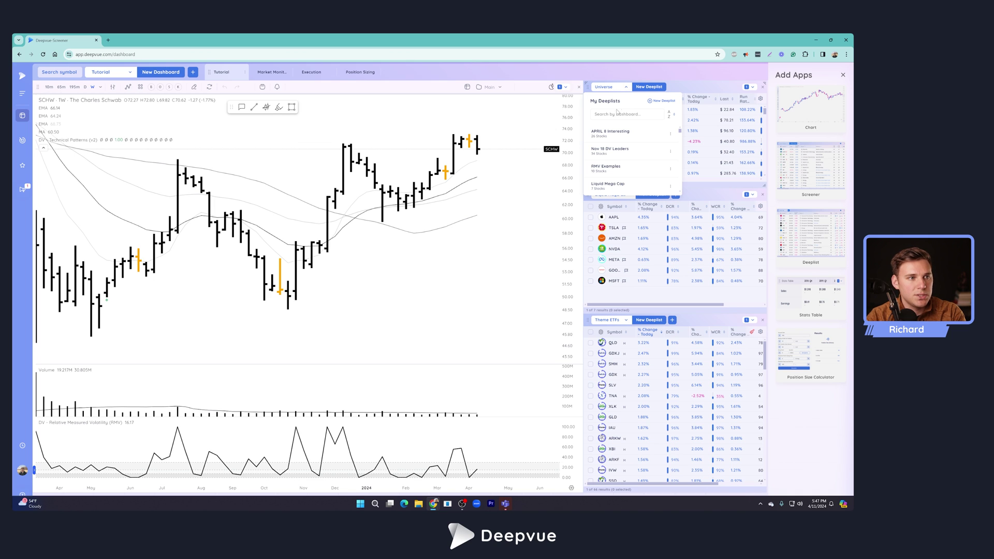
left_click(614, 115)
type("inde")
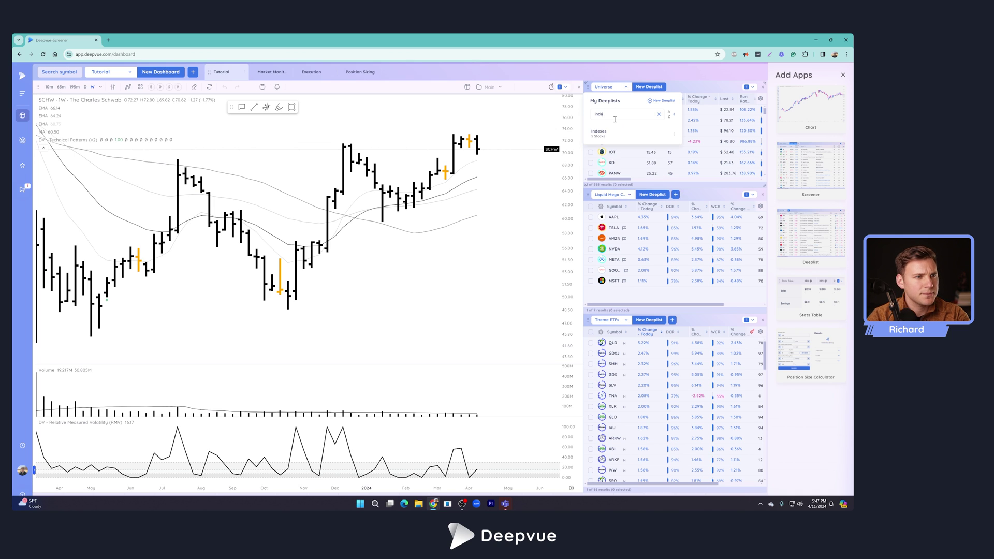
left_click(603, 135)
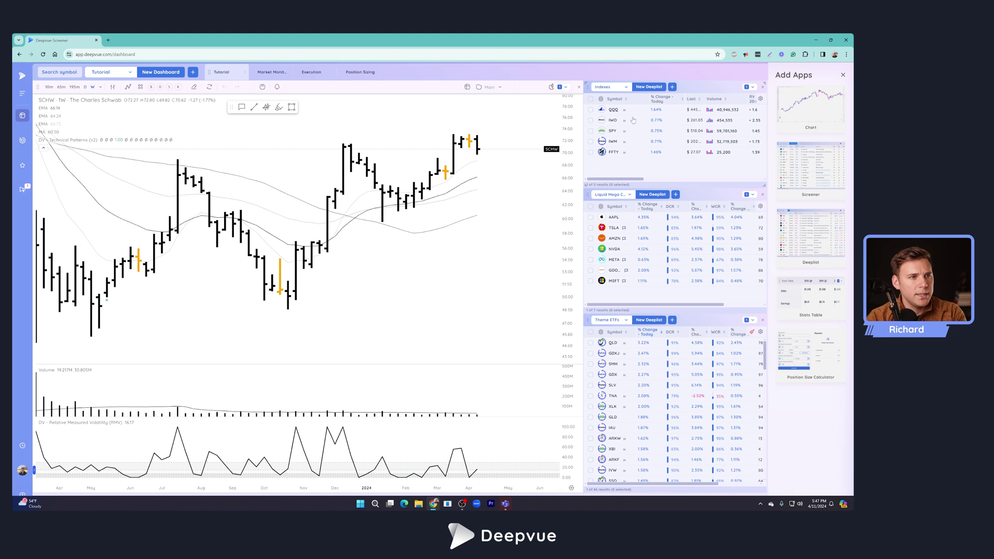
Chart QQQ, SPY, IWM and then FFTY from Indexes, and close the Add Apps panel
left_click(612, 111)
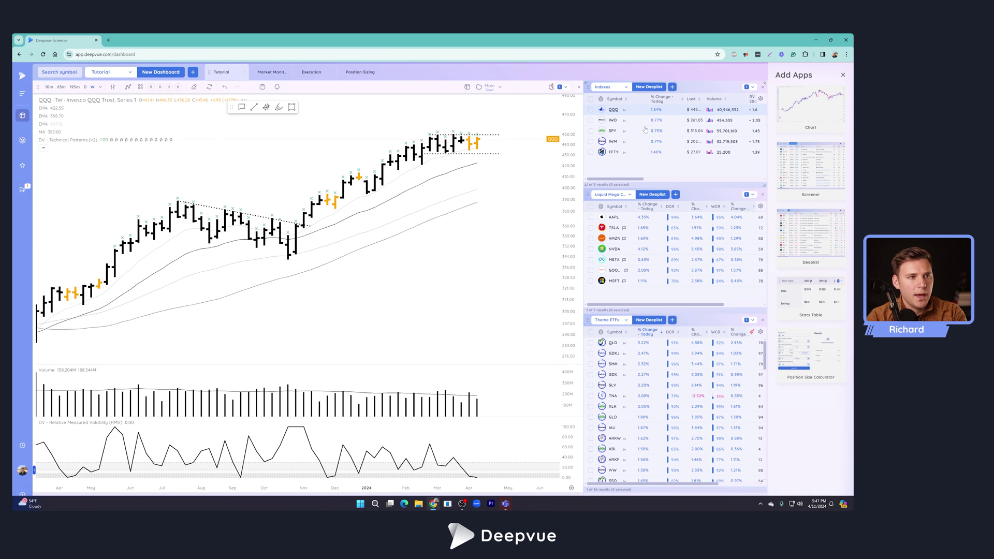
left_click(665, 132)
left_click(664, 140)
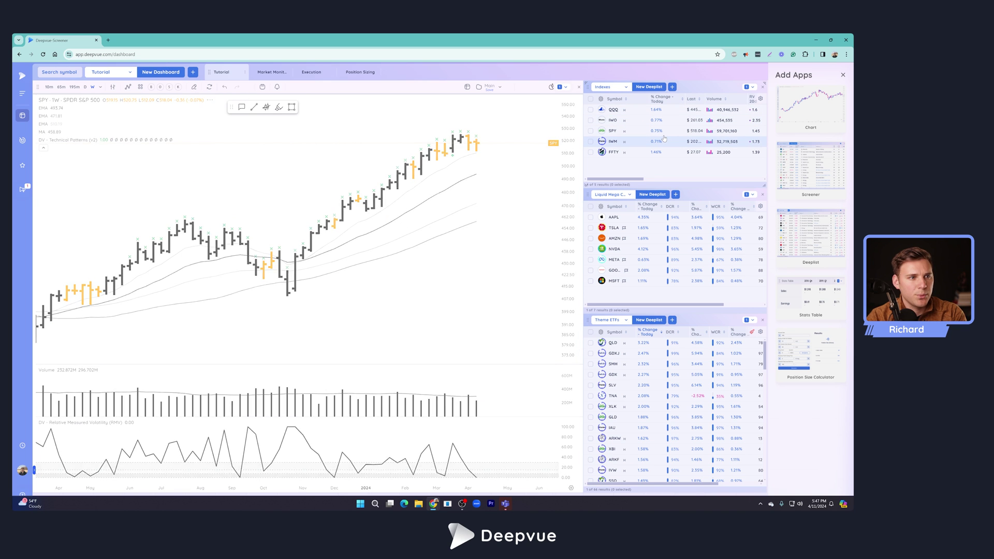
key("Down")
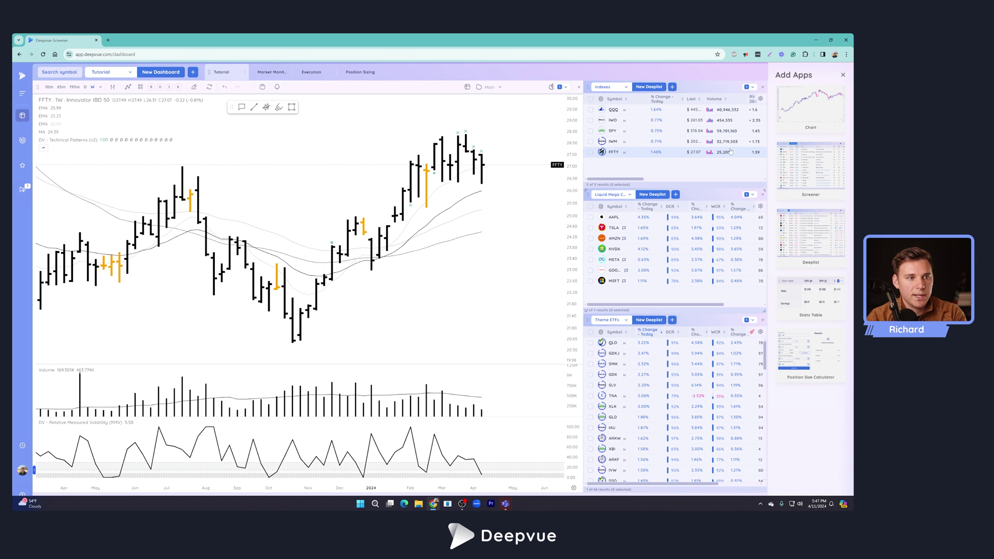
left_click(843, 75)
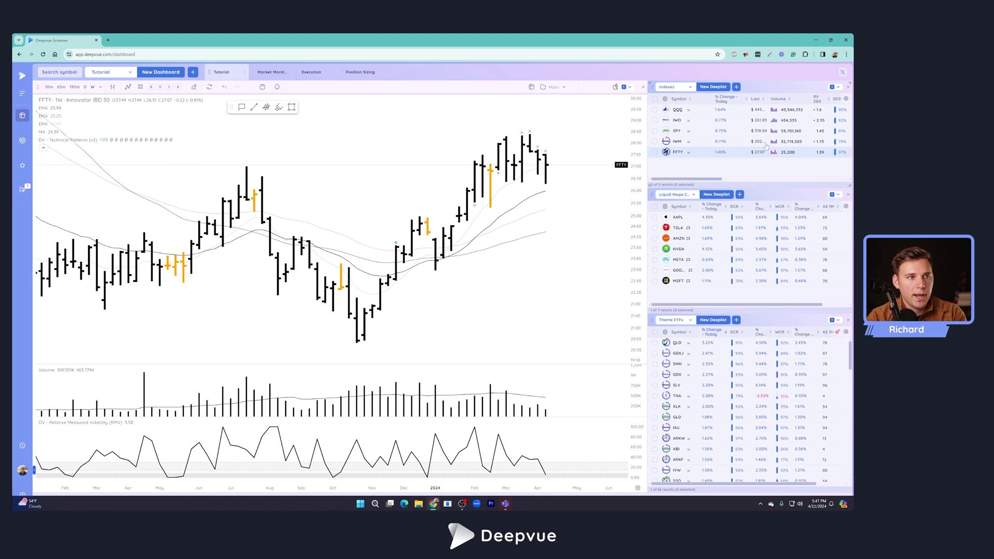
Save a copy of the Main chart layout named 'market tutorial'
left_click(564, 88)
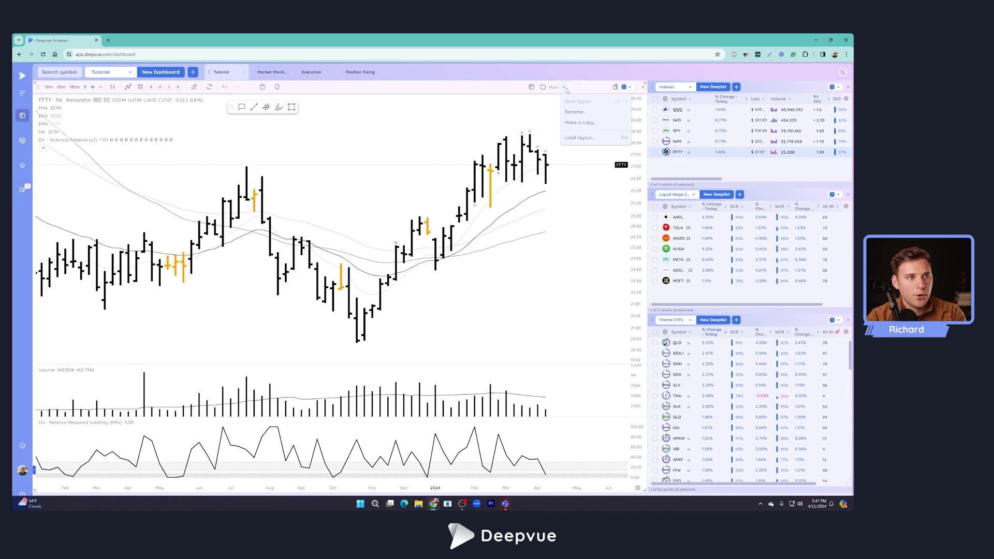
left_click(592, 125)
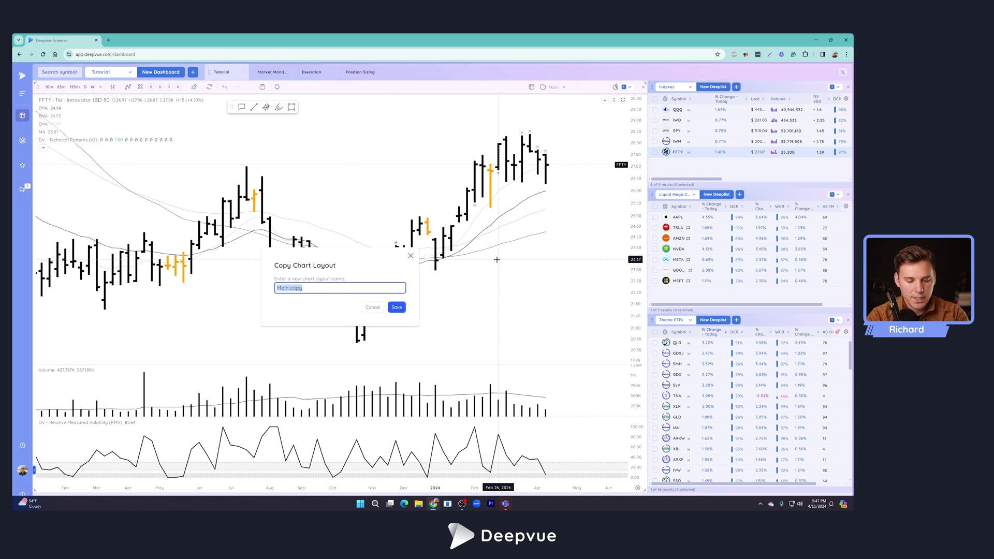
type("market ")
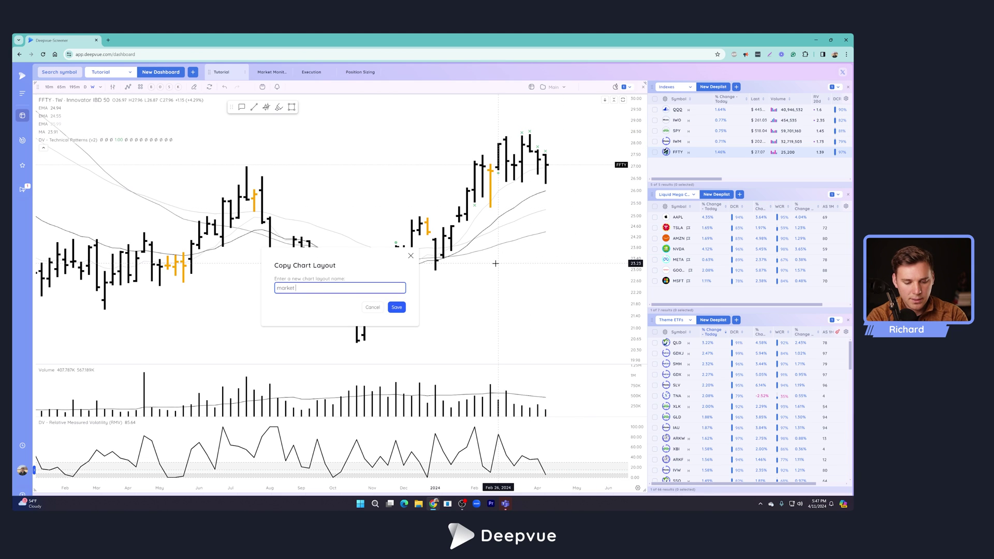
type("tutorial")
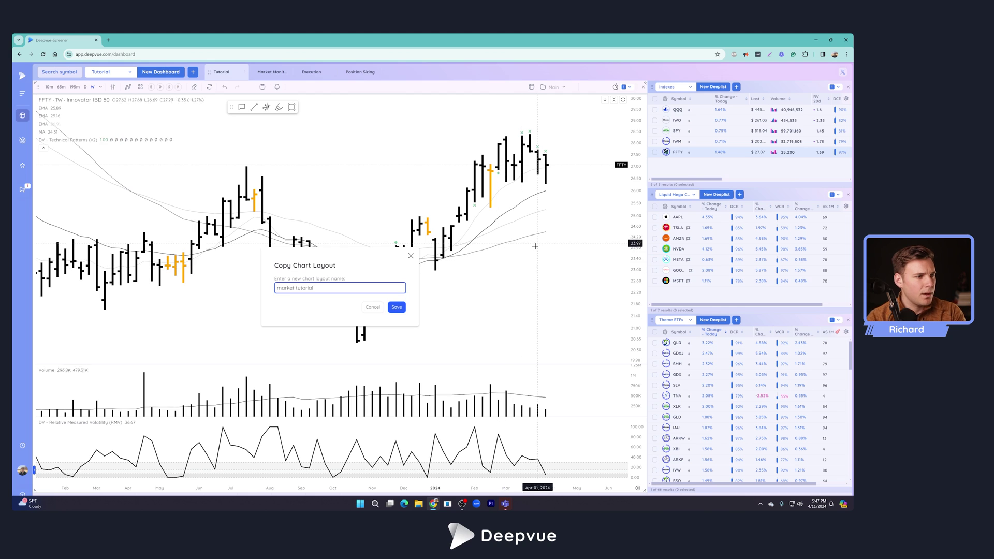
left_click(396, 307)
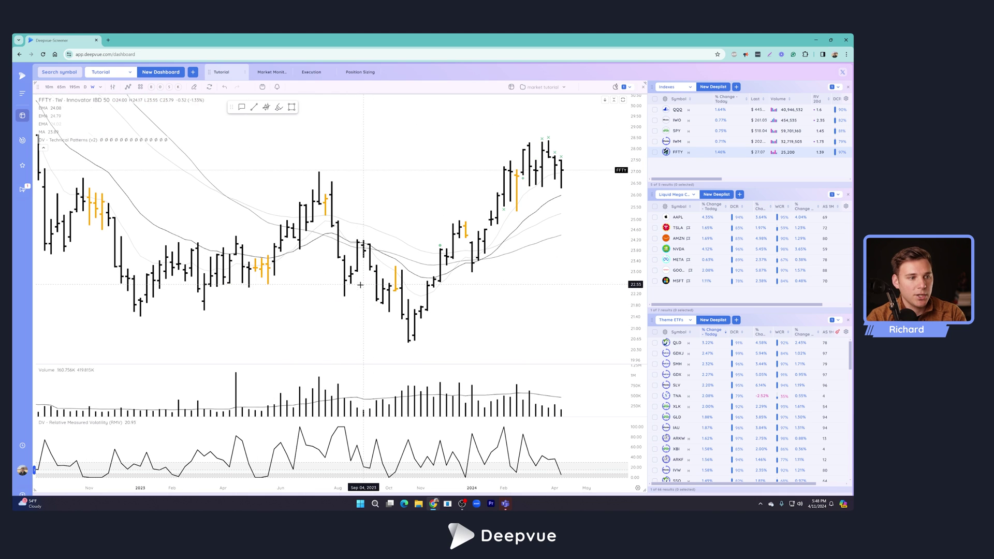
scroll(378, 281, "down", 1)
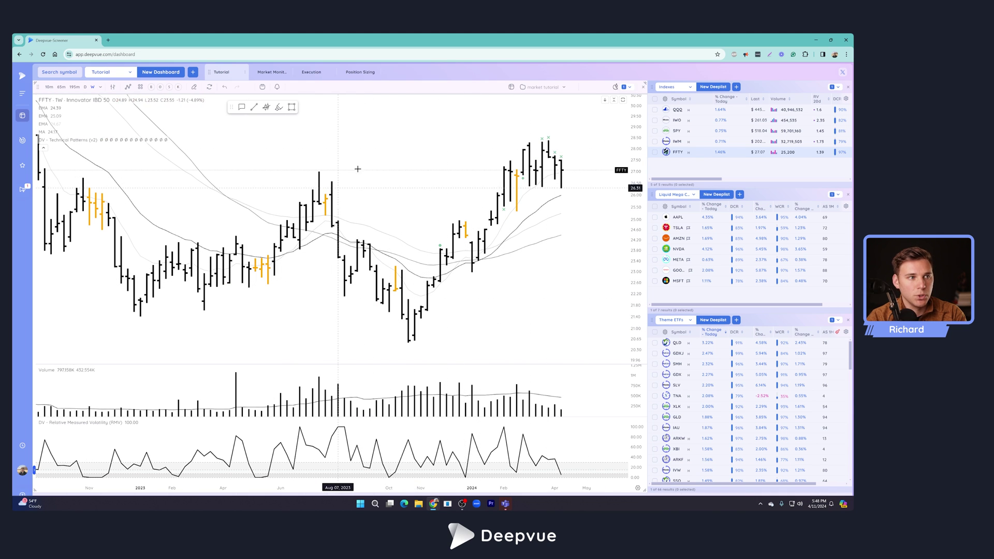
Chart QQQ on daily bars with the Technical Patterns markers hidden
left_click(699, 111)
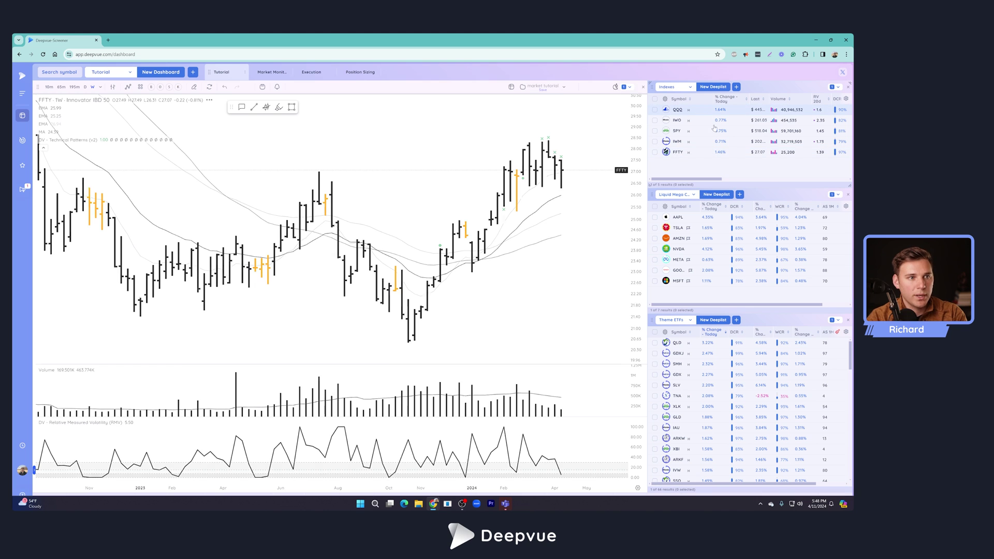
left_click(85, 86)
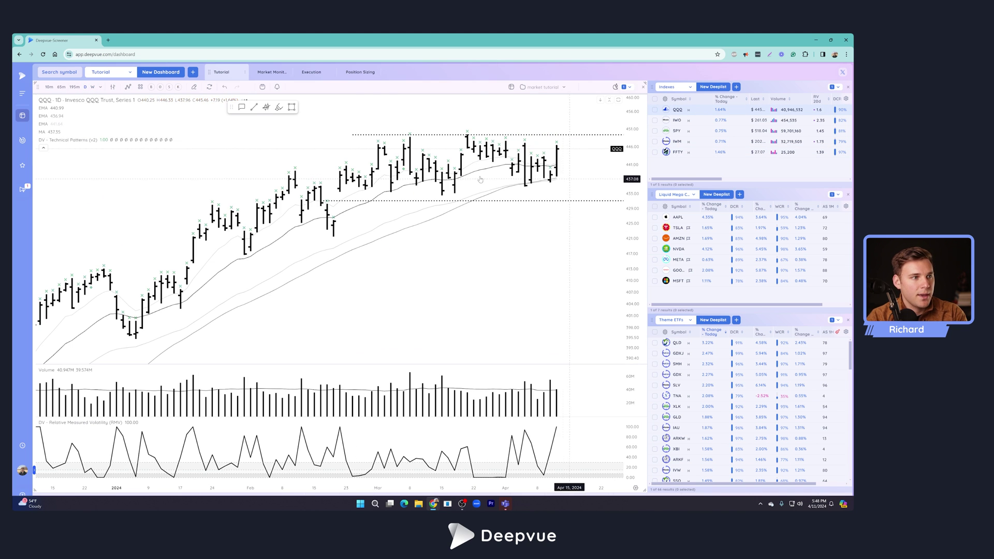
left_click(104, 140)
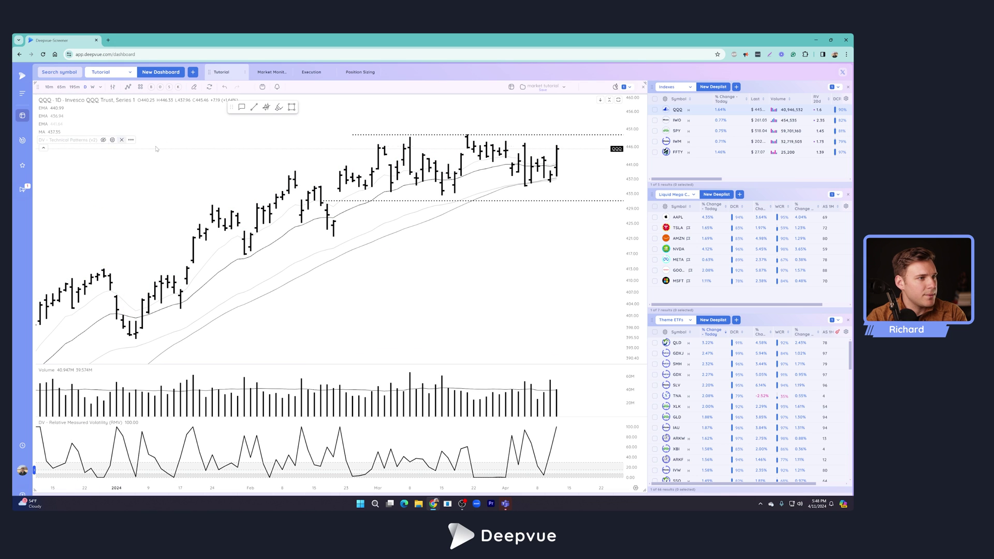
scroll(590, 211, "down", 4)
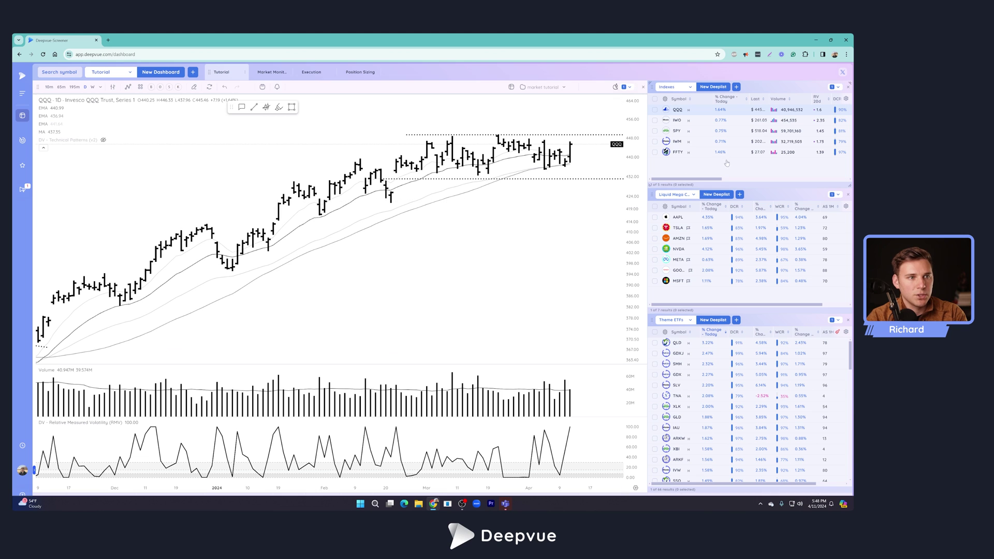
Browse IWO, SPY, AAPL, TSLA, AMZN, QLD and GDXJ, then switch to the Market Monitor dashboard
left_click(694, 122)
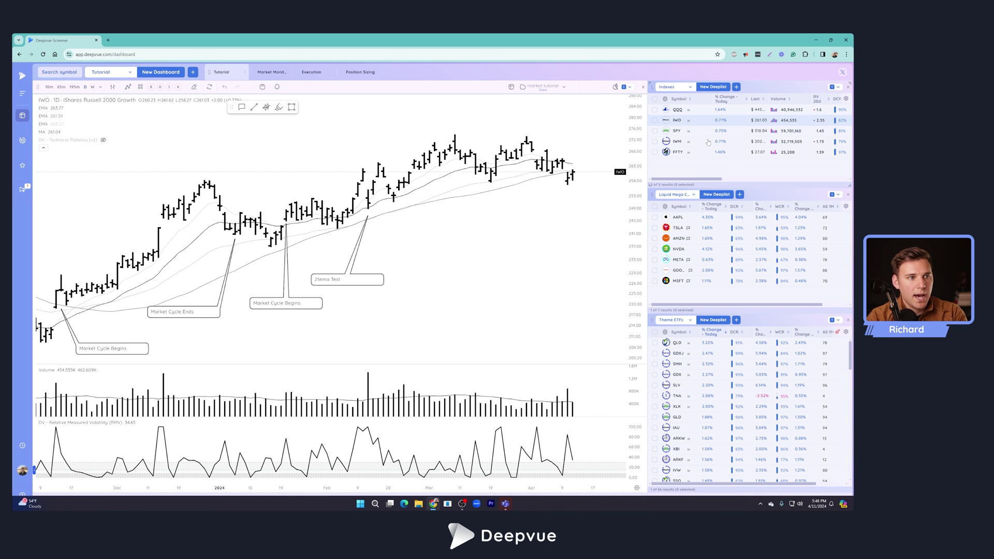
key("Down")
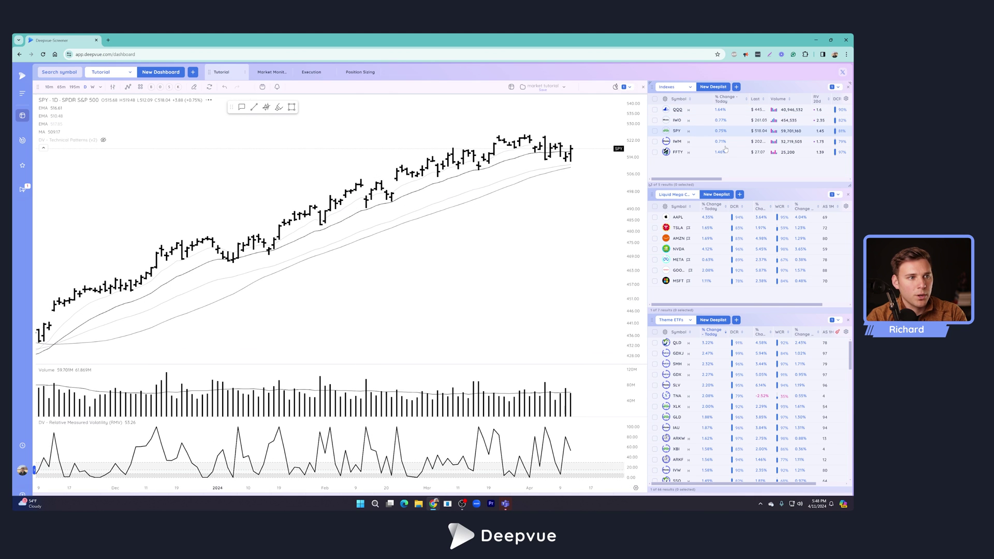
left_click(693, 219)
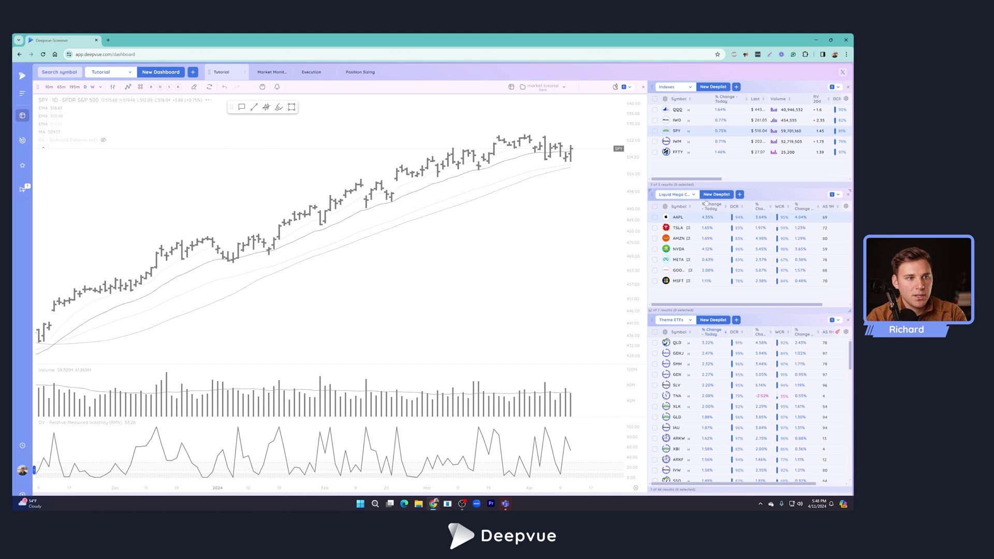
key("Down")
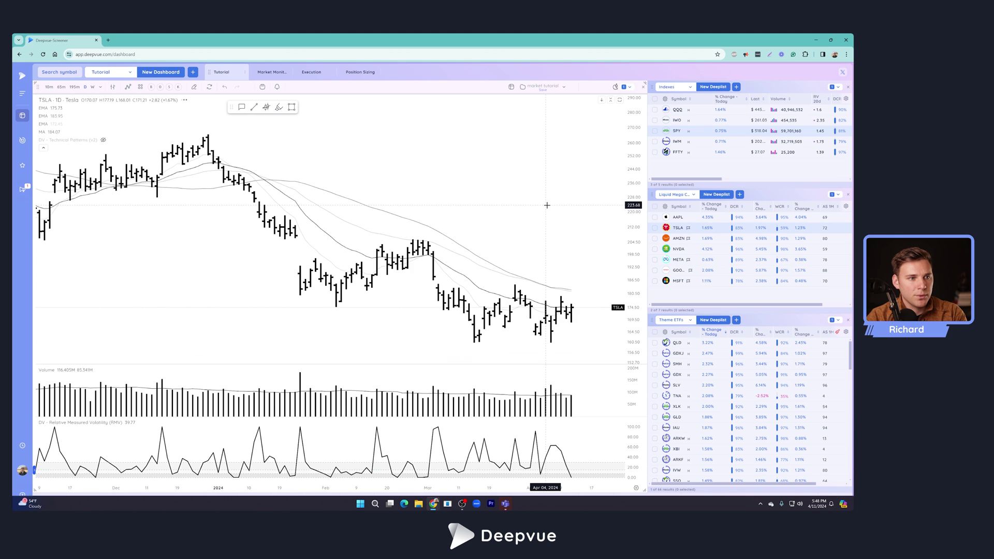
key("Down")
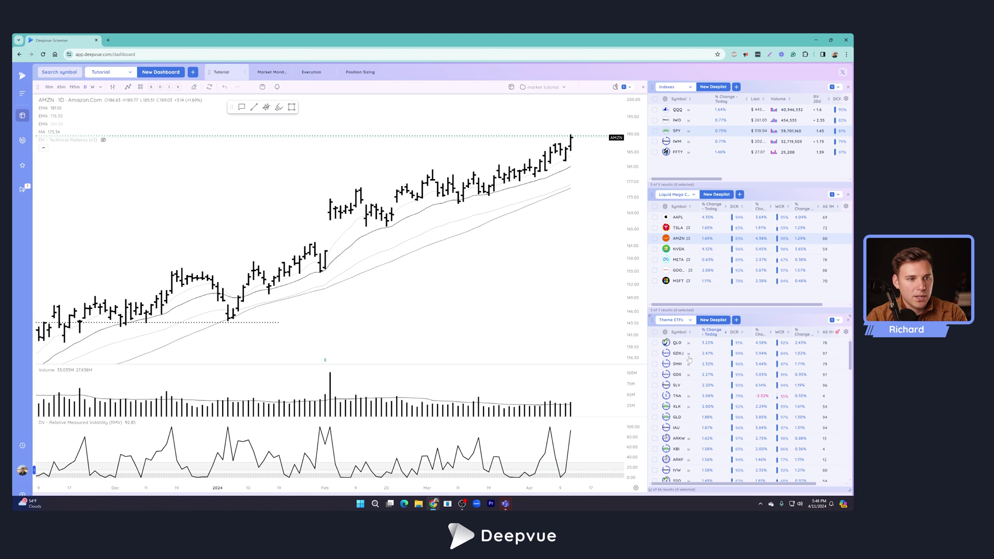
left_click(677, 344)
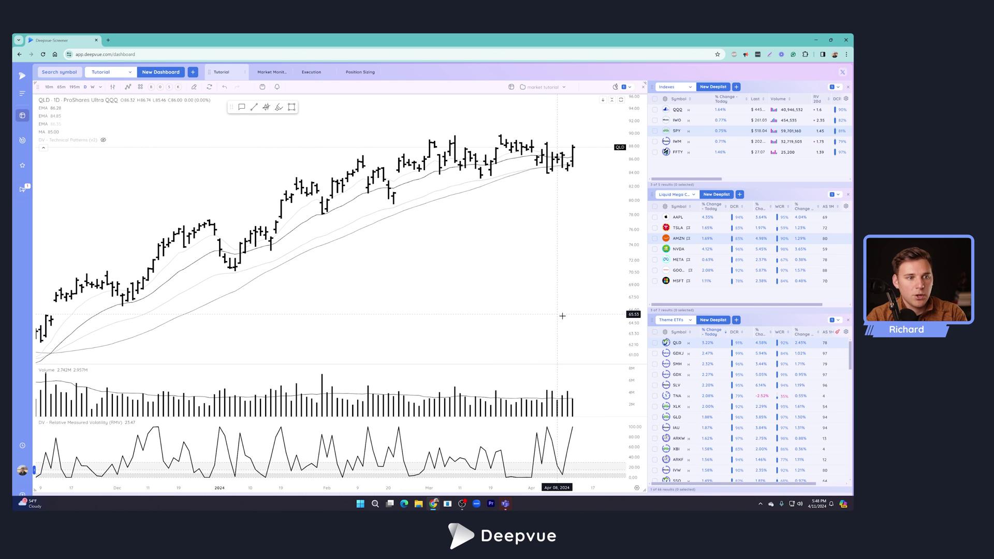
key("Down")
key("Down")
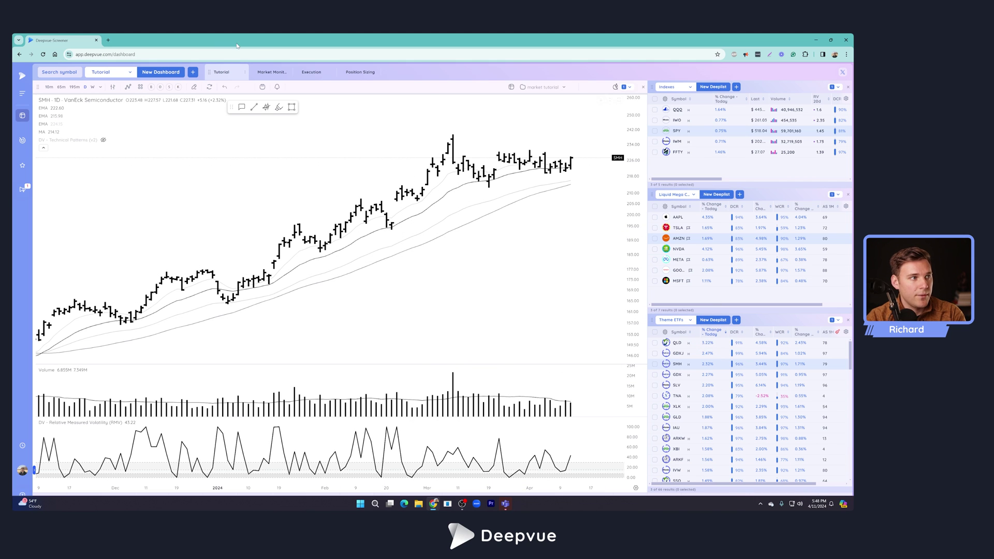
left_click(271, 72)
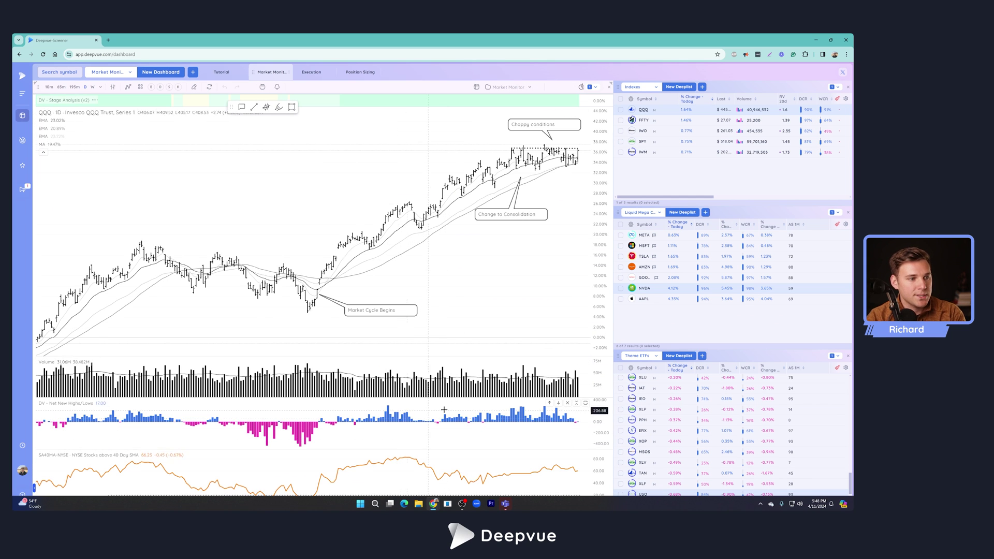
Switch from Market Monitor back to the Tutorial dashboard tab
key("super")
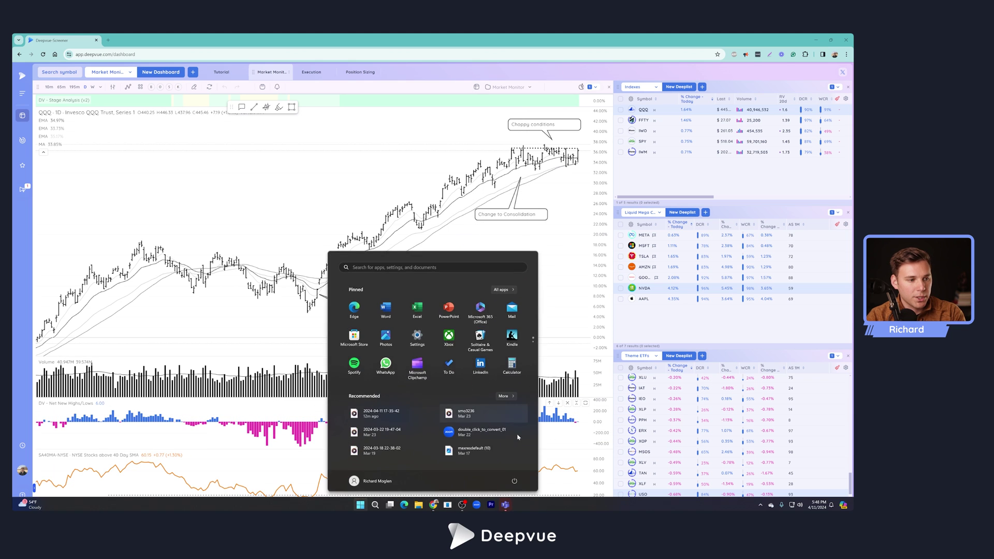
key("super")
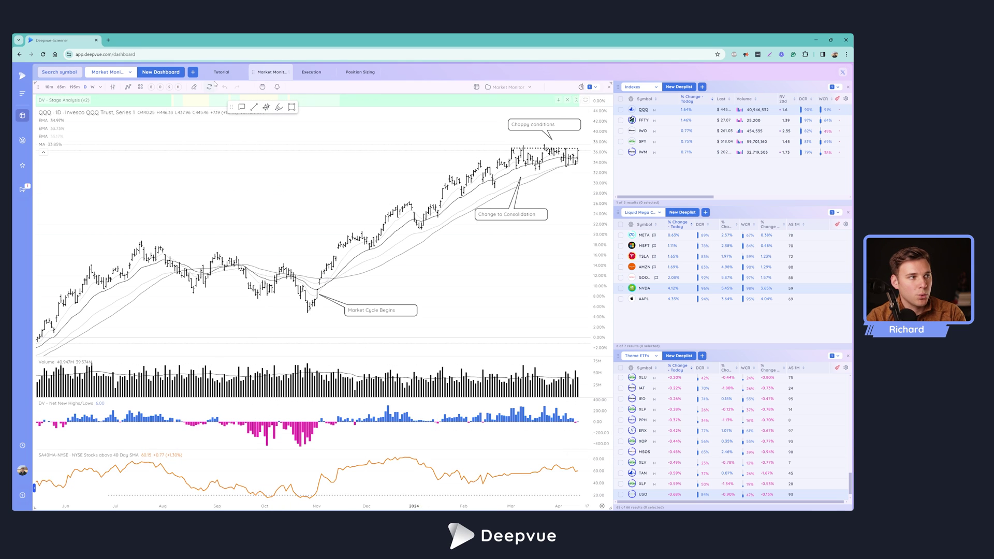
left_click(245, 77)
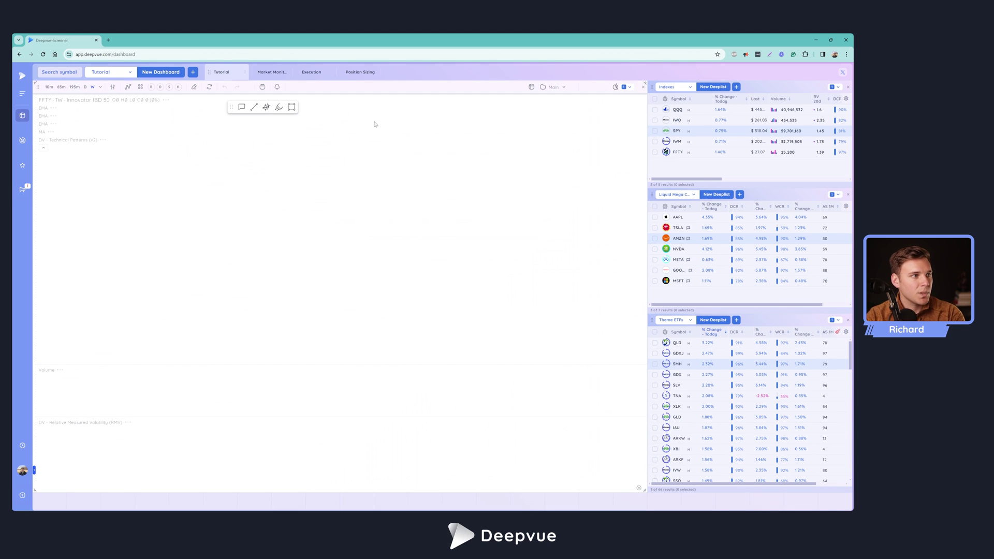
Hide Technical Patterns and add the DV - Stage Analysis (v2) indicator to the chart
scroll(393, 166, "down", 2)
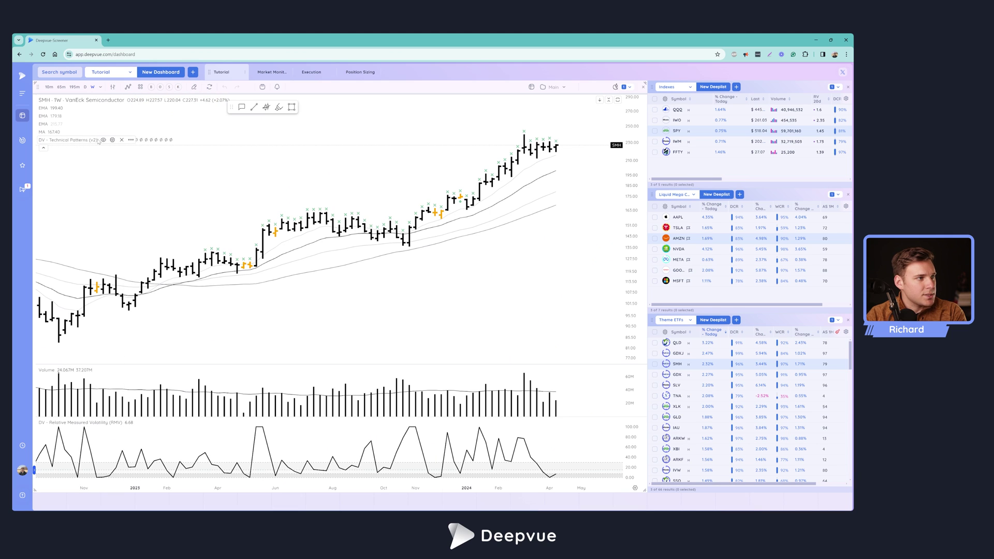
left_click(103, 140)
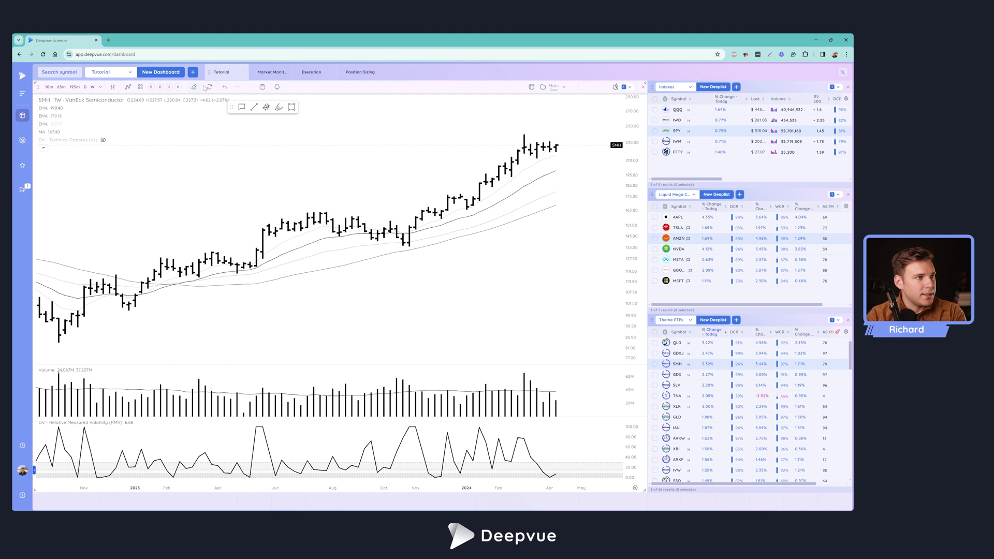
left_click(129, 87)
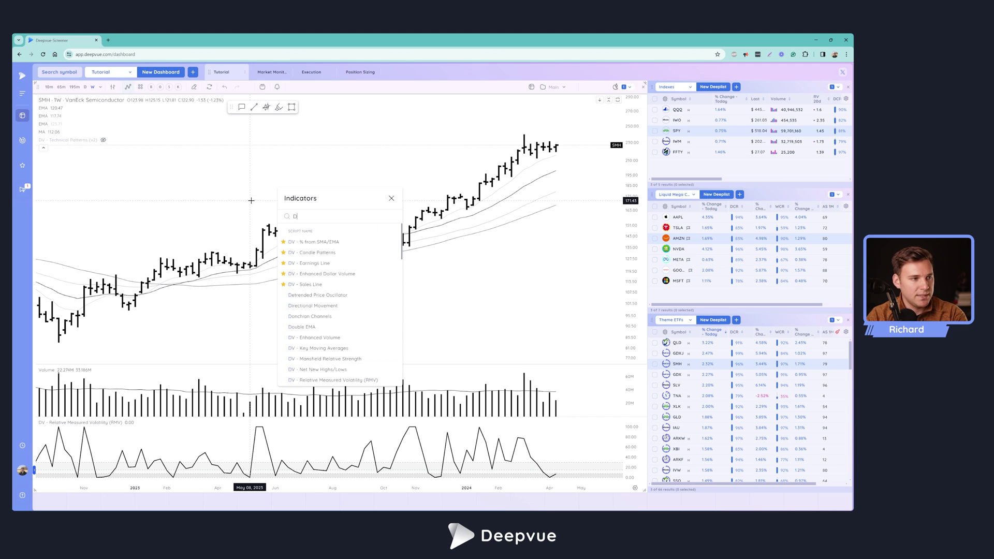
type("DV")
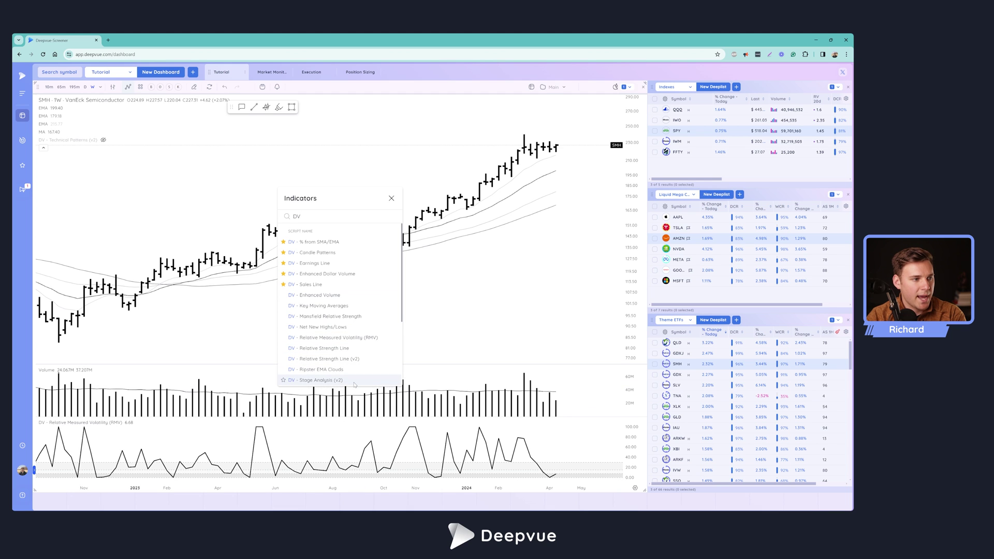
left_click(331, 380)
left_click(392, 200)
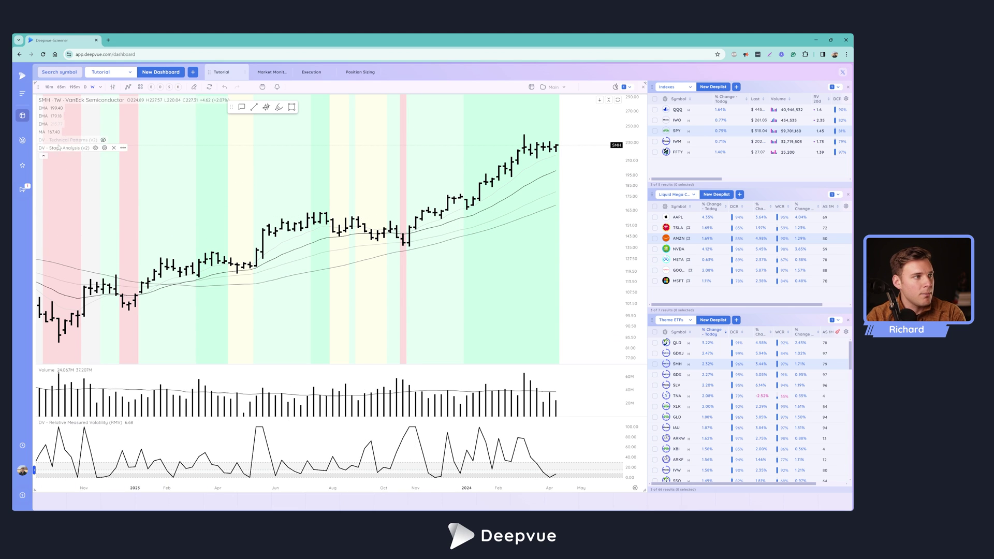
Move Stage Analysis into a new pane above price and shrink it to a thin strip
mouse_move(92, 147)
left_click(123, 148)
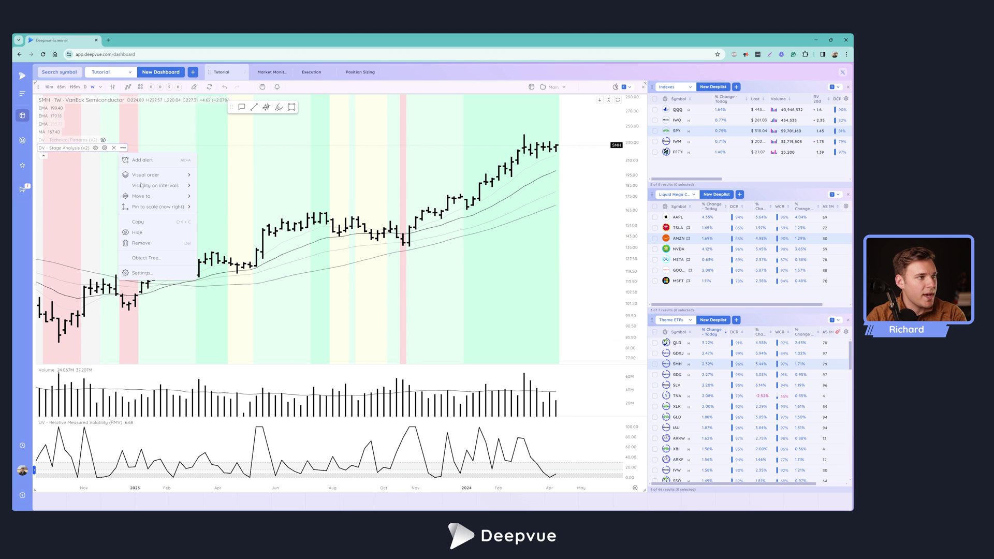
mouse_move(156, 197)
left_click(211, 198)
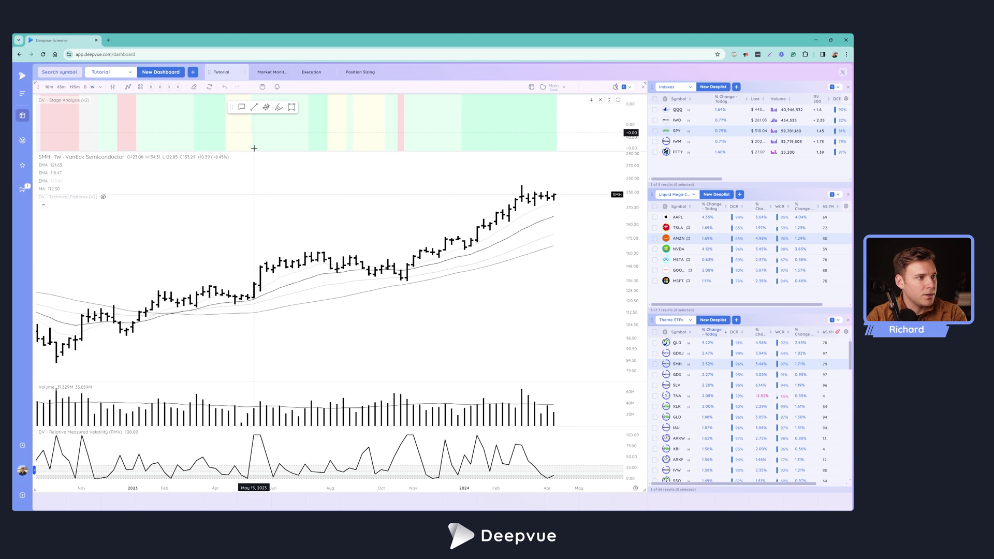
left_click_drag(240, 152, 239, 110)
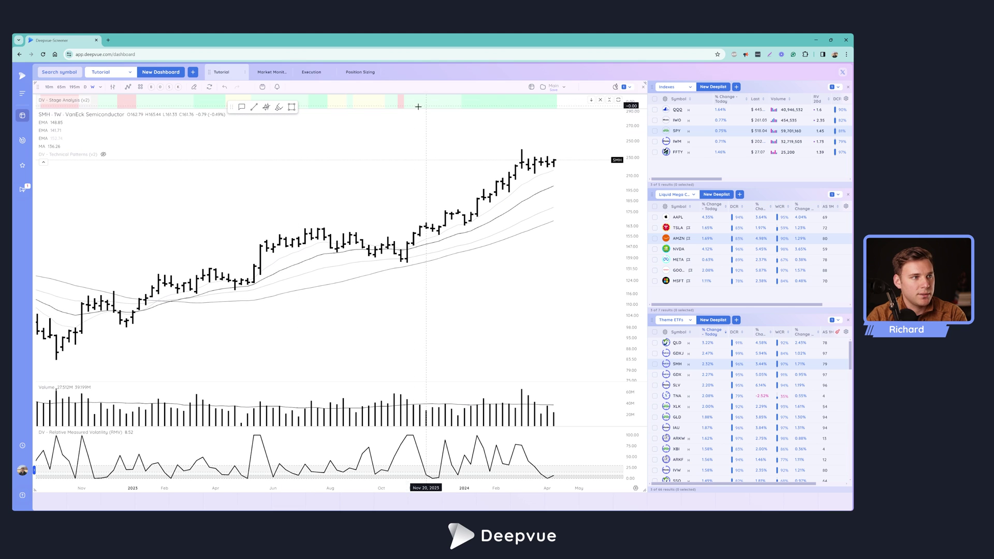
Chart QQQ from the Indexes deeplist on daily bars
left_click(701, 113)
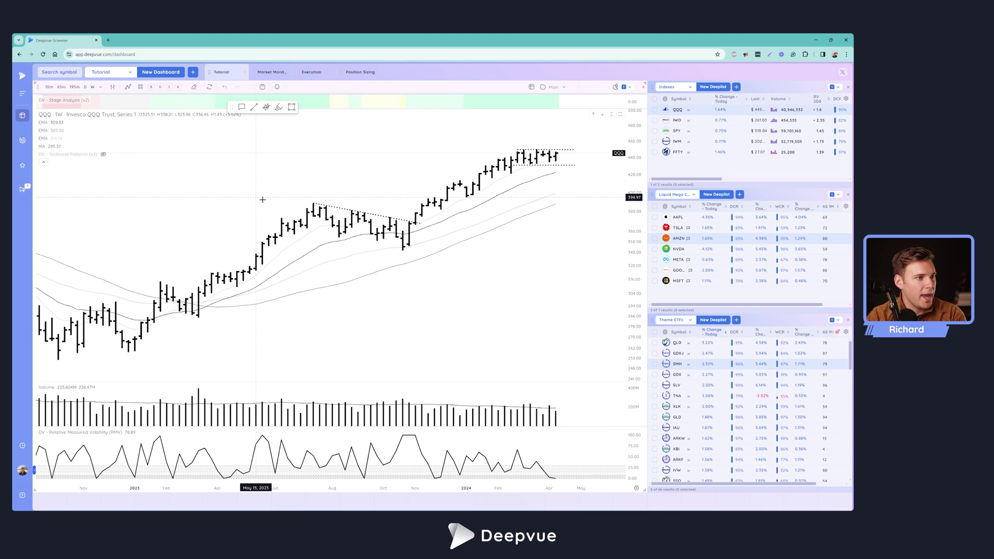
scroll(266, 199, "down", 4)
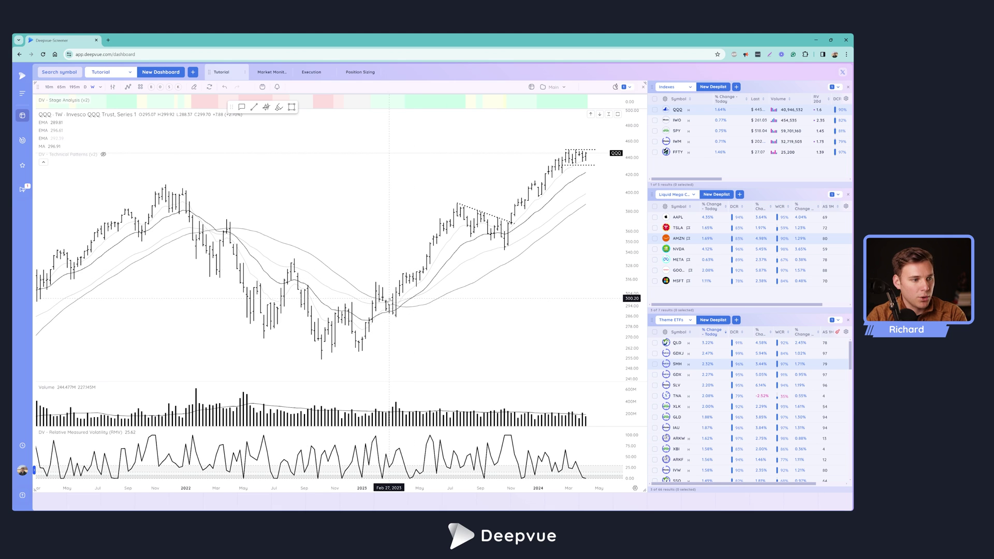
scroll(475, 187, "up", 1)
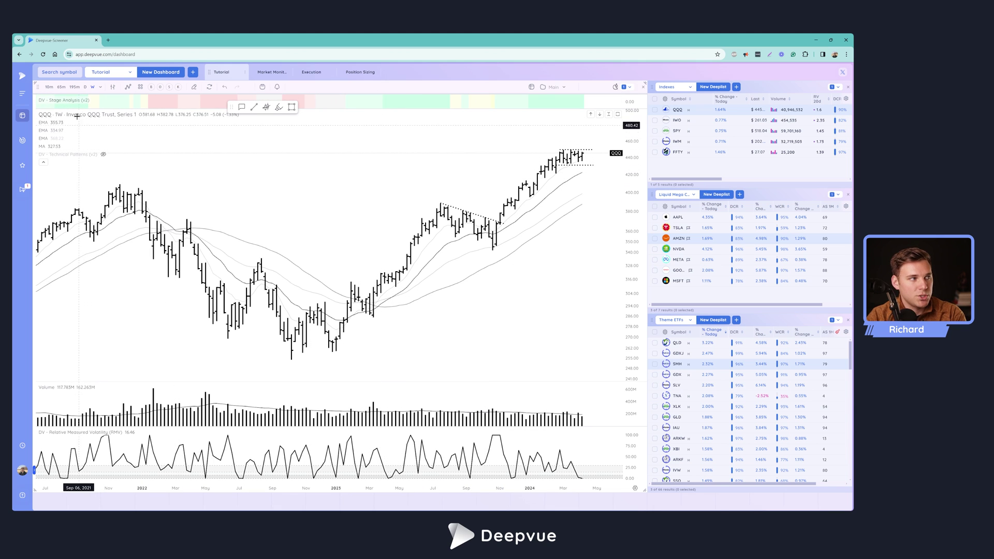
left_click(86, 87)
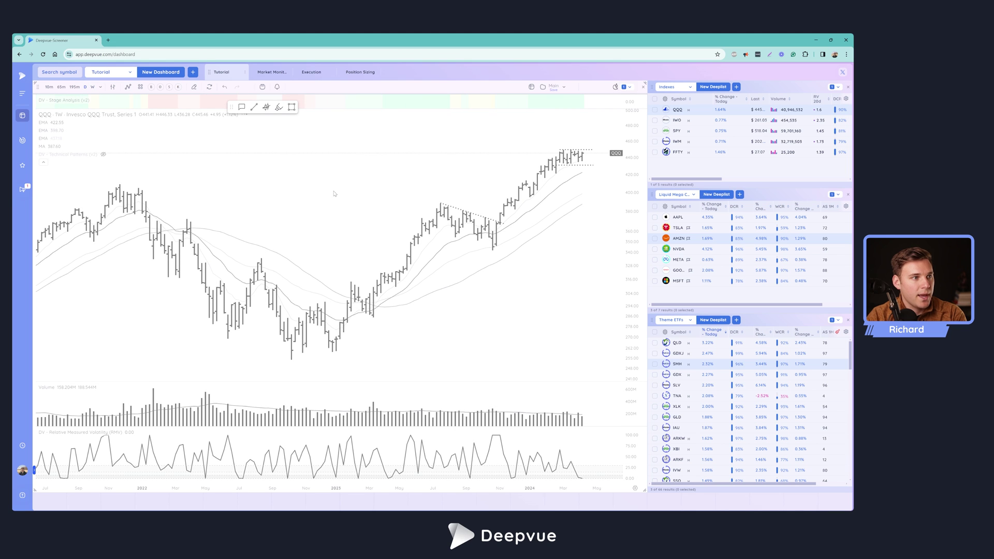
scroll(347, 207, "up", 3)
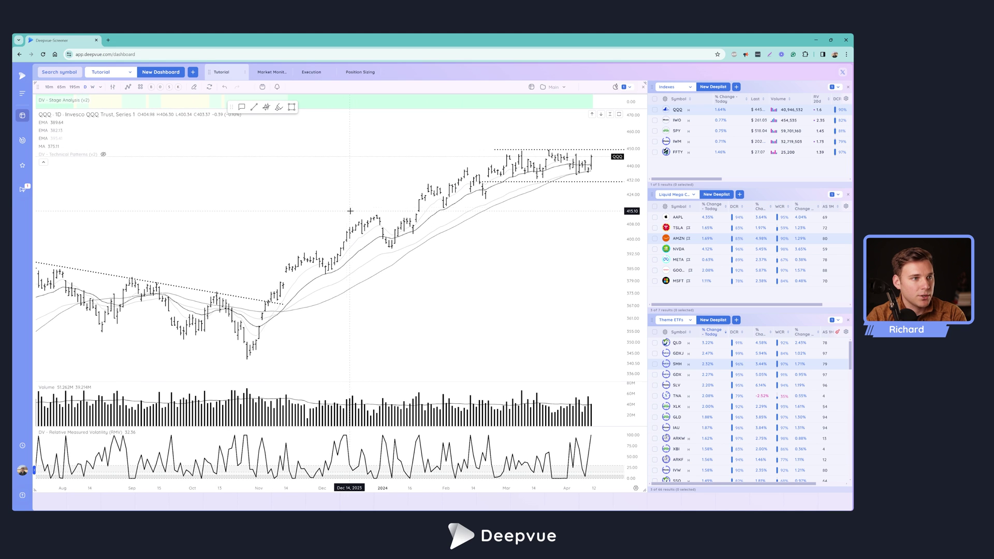
Add the DV - Net New Highs/Lows indicator to the chart
left_click(128, 87)
type("DV")
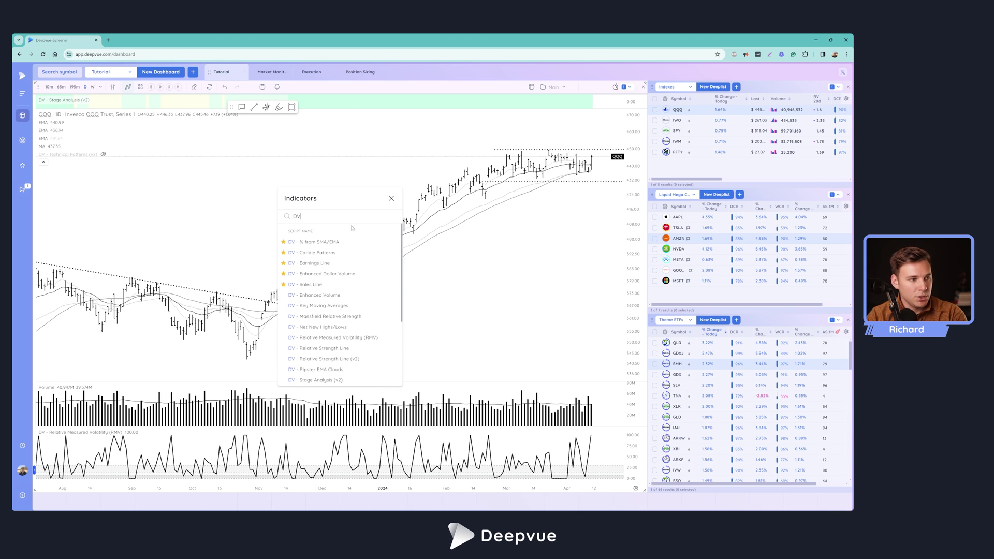
left_click(352, 327)
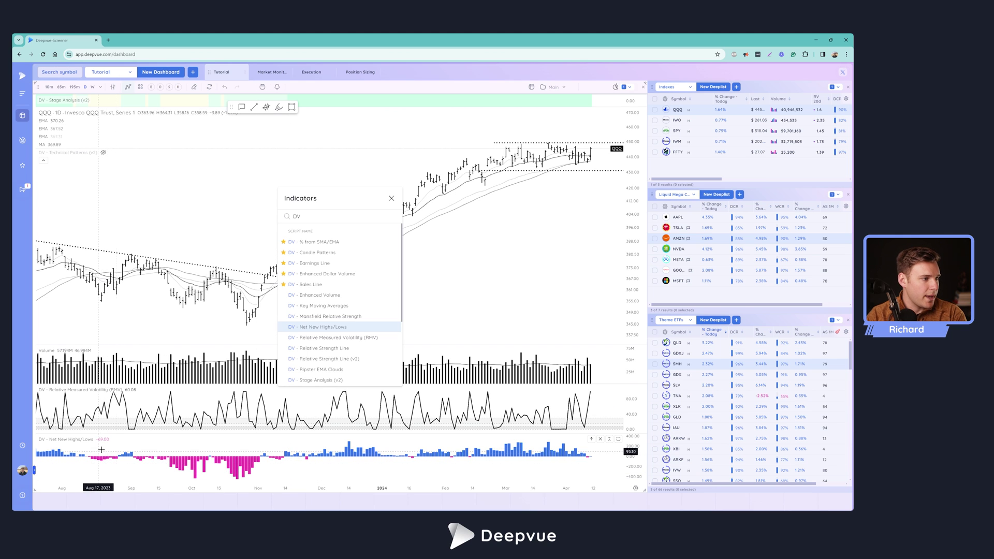
Change the Net New Highs/Lows Index input from NYSE to USA
left_click(108, 440)
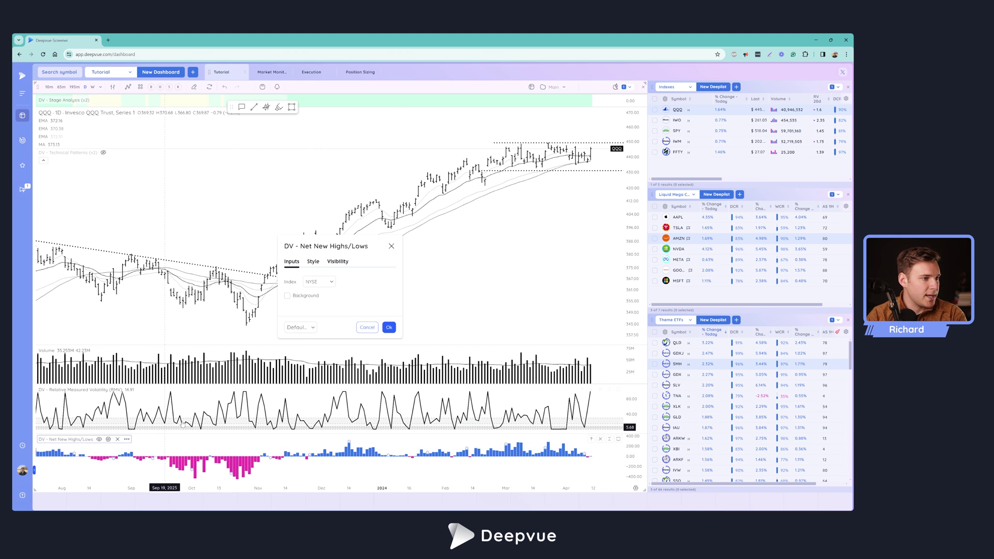
left_click(330, 282)
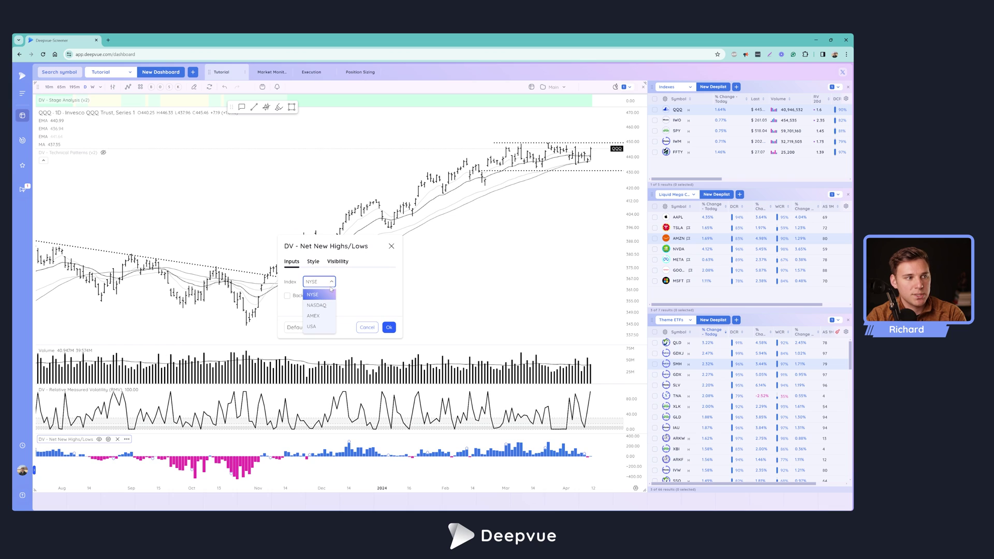
left_click(313, 327)
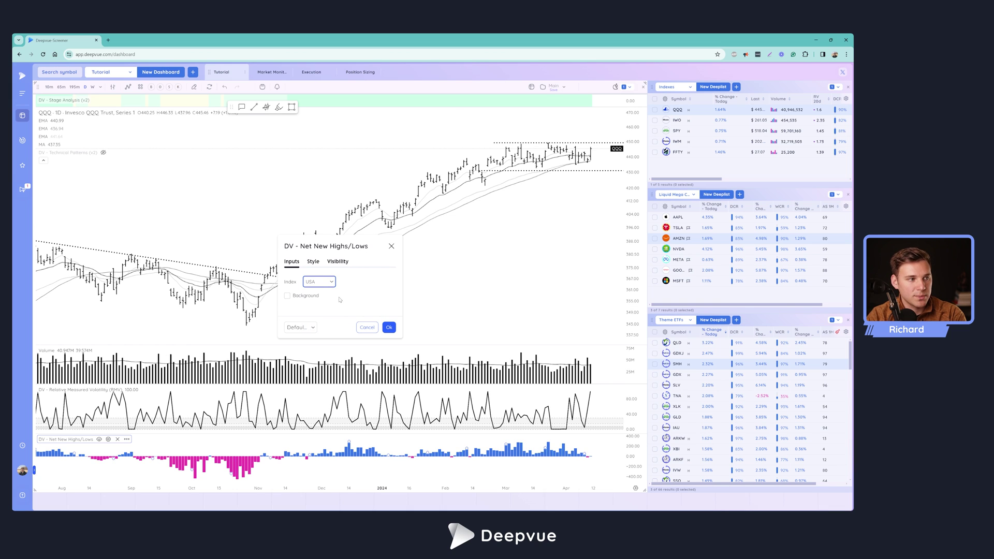
left_click(388, 328)
scroll(376, 301, "down", 3)
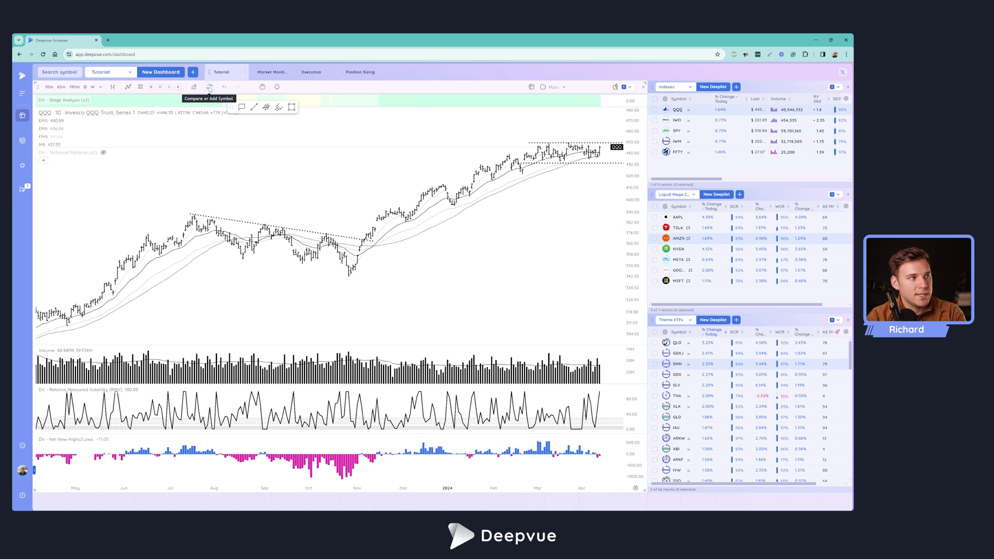
Search Compare symbol for SA and add SA40MA-NYSE in a new pane below QQQ
left_click(209, 87)
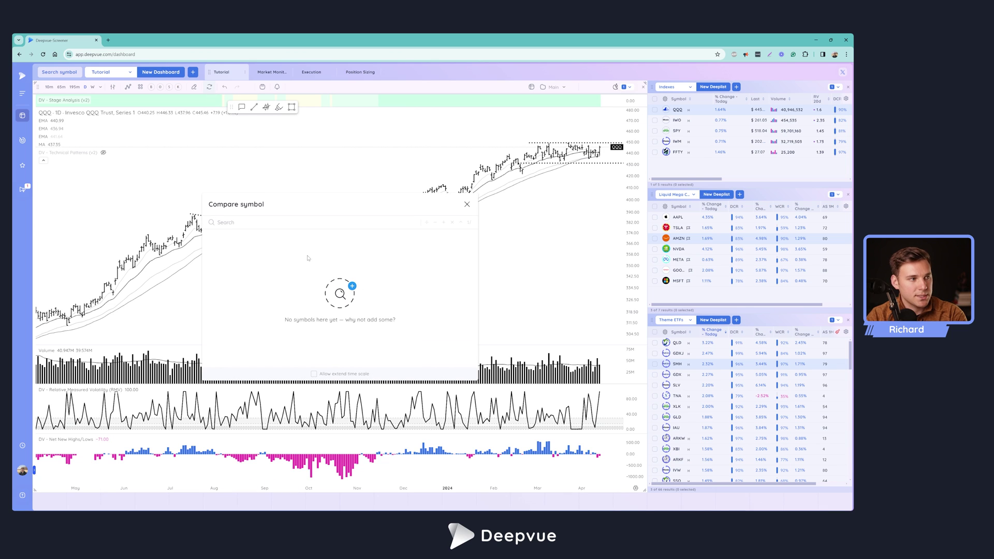
type("SA")
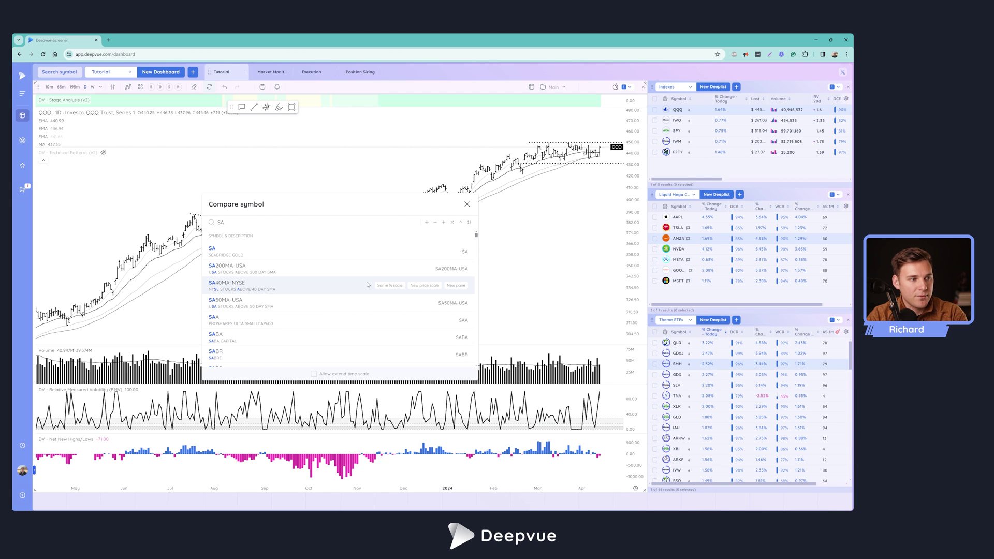
left_click(456, 285)
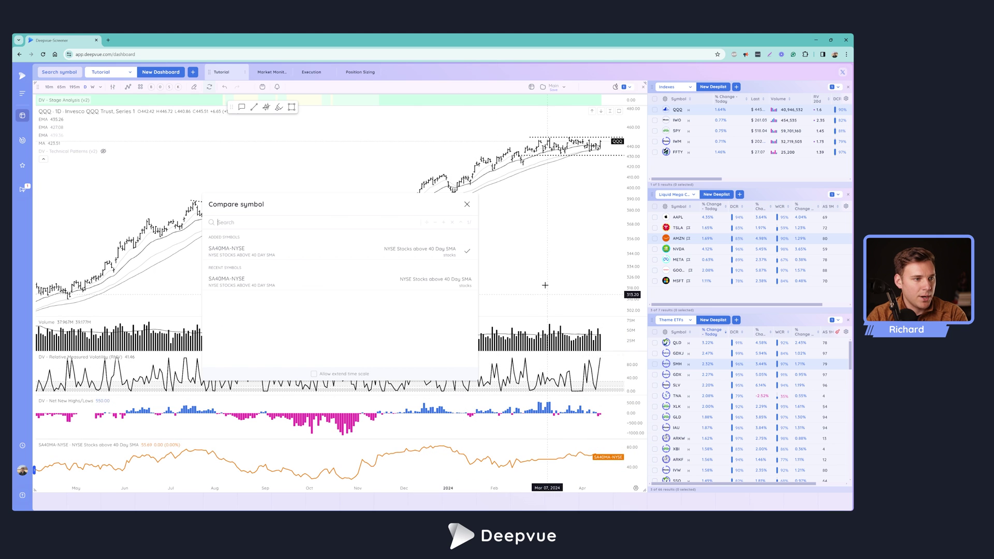
left_click(466, 205)
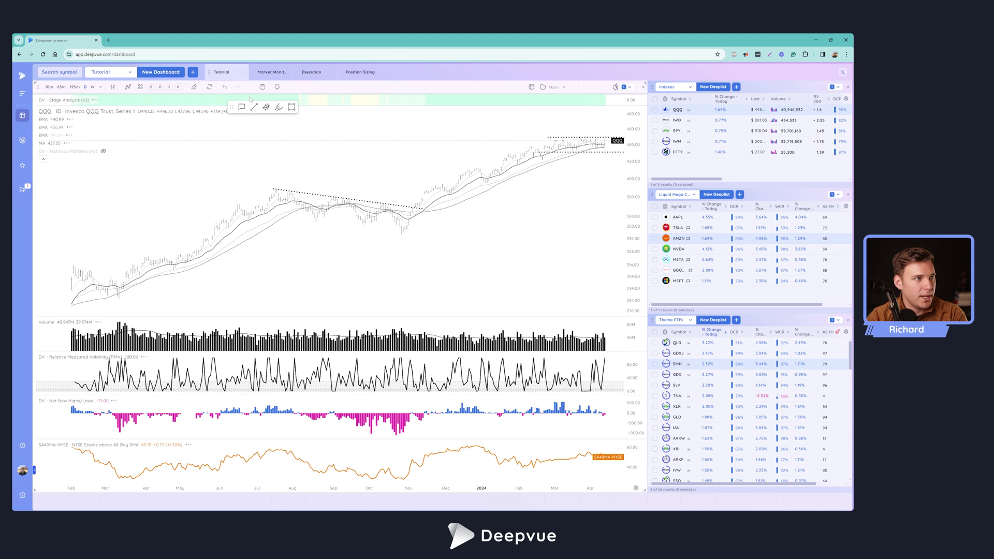
Draw a horizontal line along the SA40MA-NYSE lows from July 2023 to mid-April 2024
left_click(271, 475)
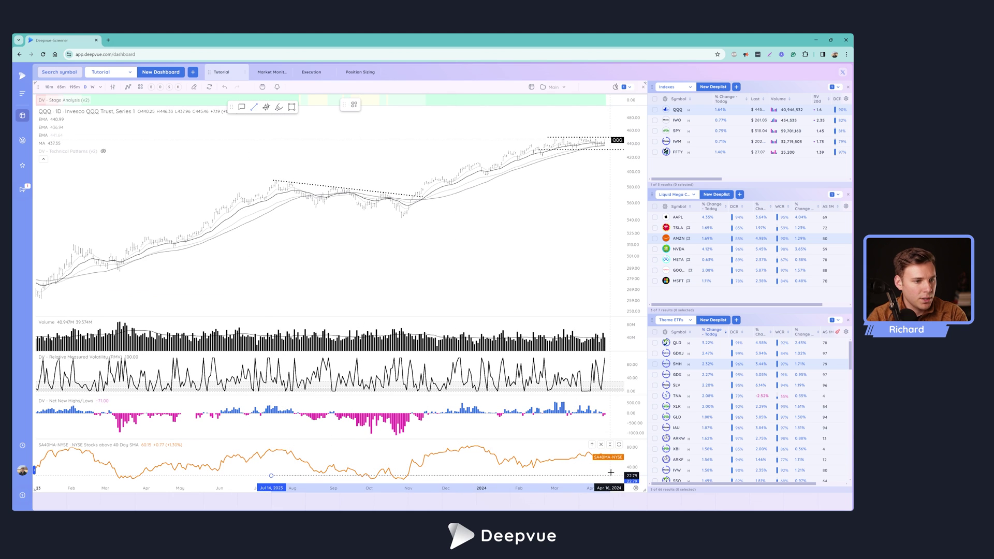
left_click(612, 473)
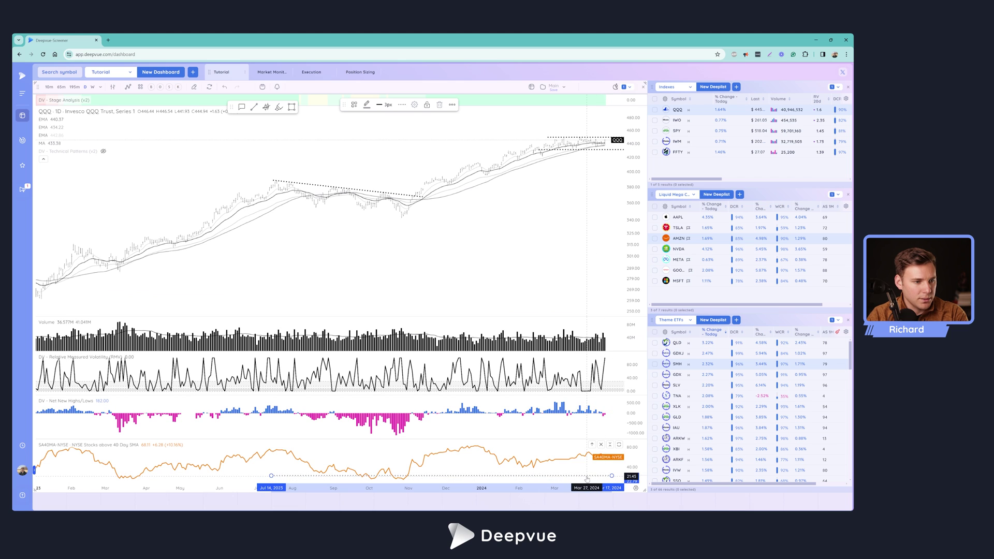
left_click_drag(588, 478, 590, 477)
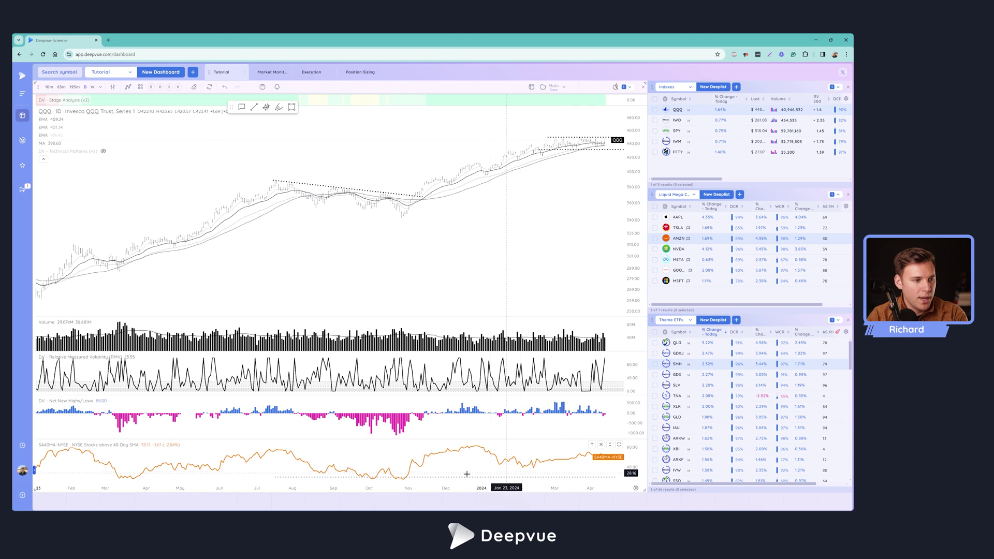
scroll(453, 469, "down", 3)
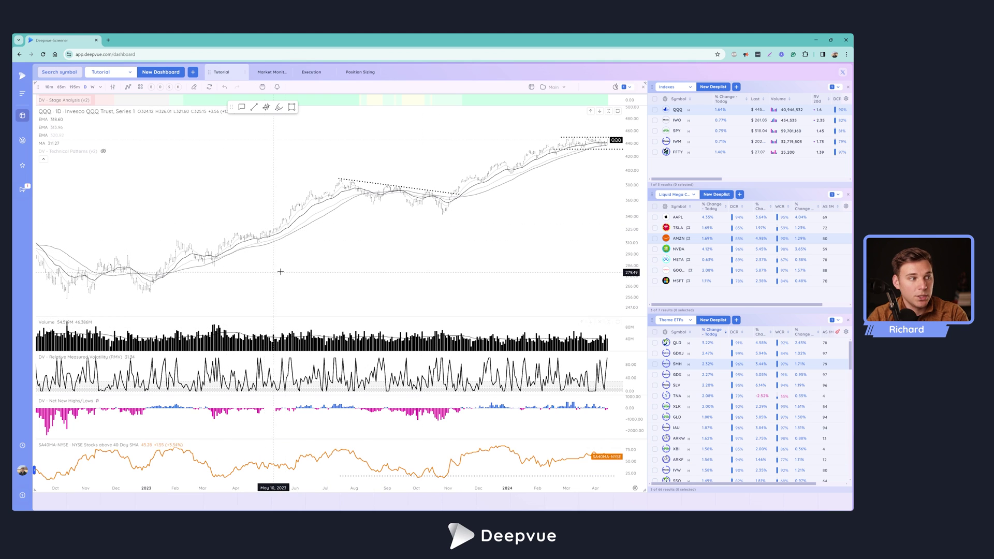
scroll(288, 285, "down", 1)
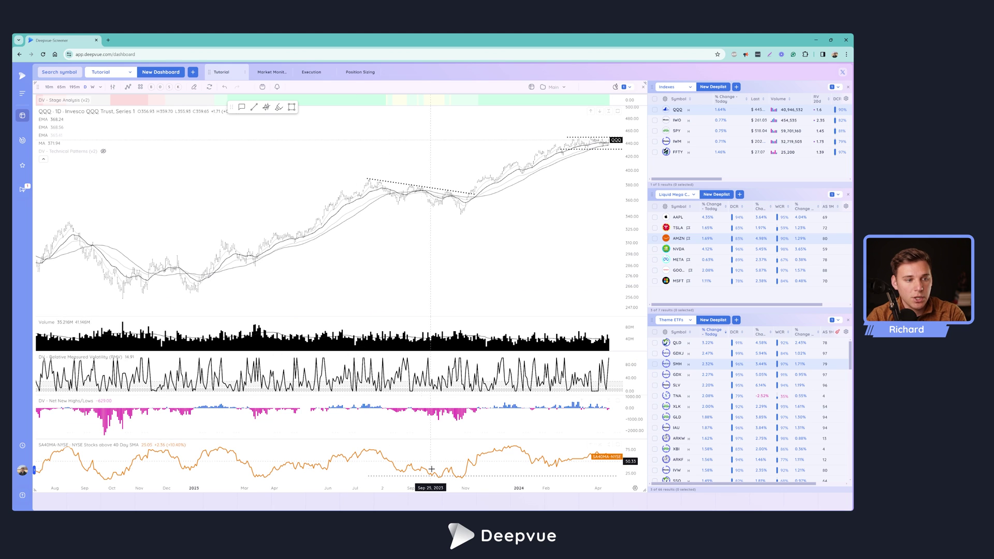
scroll(525, 450, "up", 1)
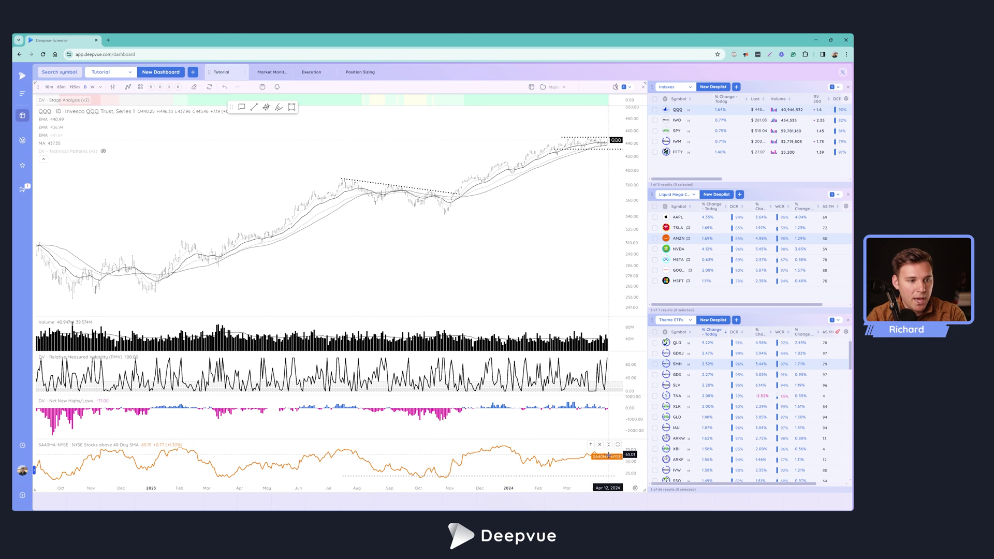
Turn off Symbol name labels on the price scale in the chart settings
right_click(487, 466)
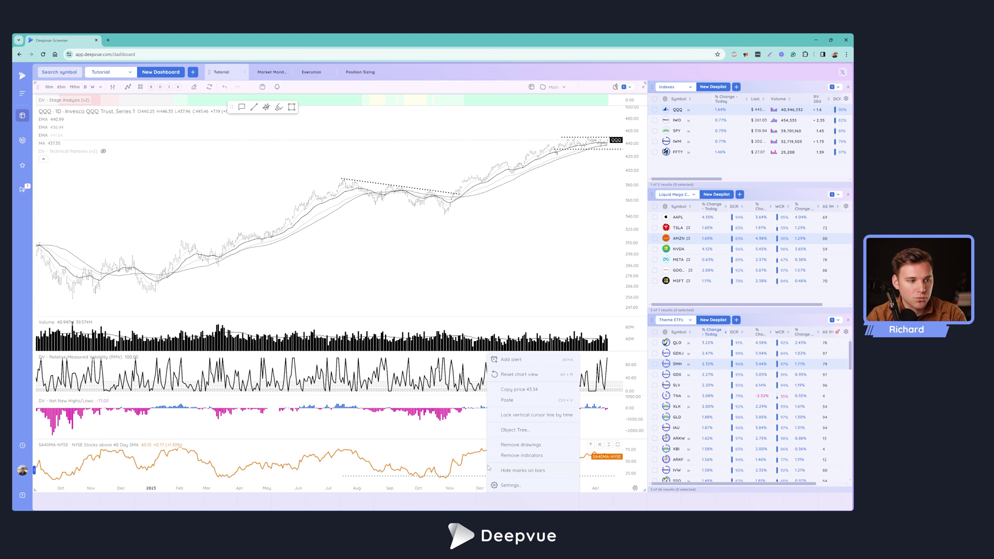
left_click(513, 487)
left_click(266, 220)
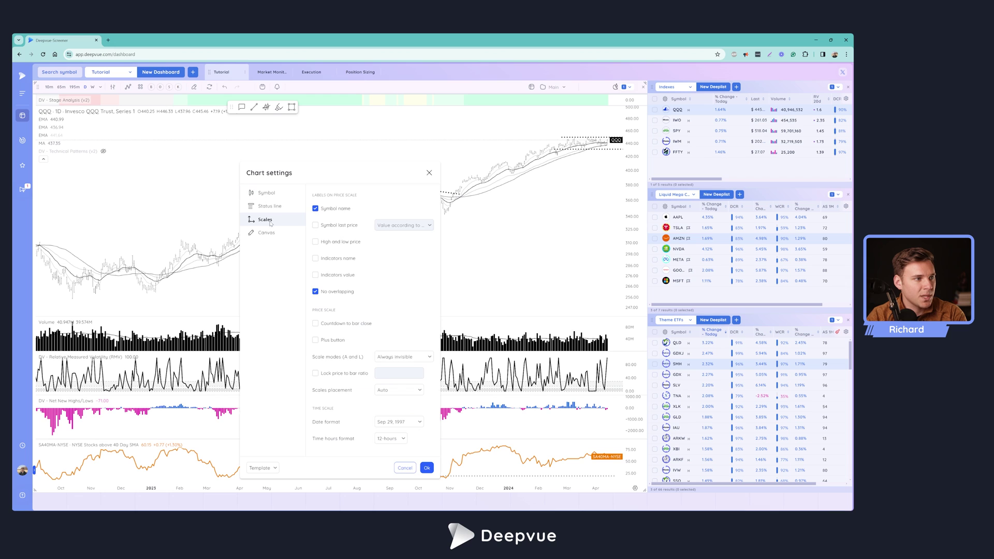
left_click(317, 209)
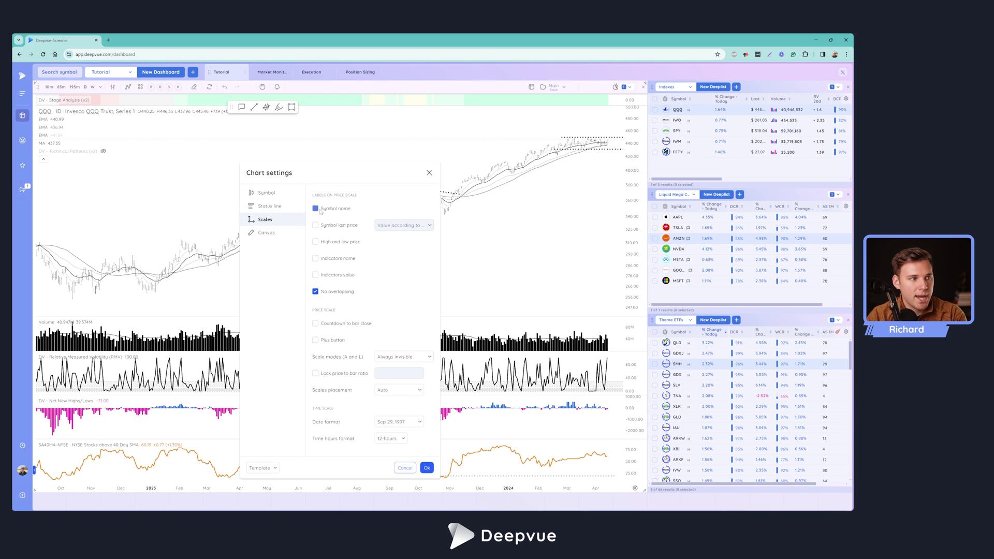
left_click(430, 173)
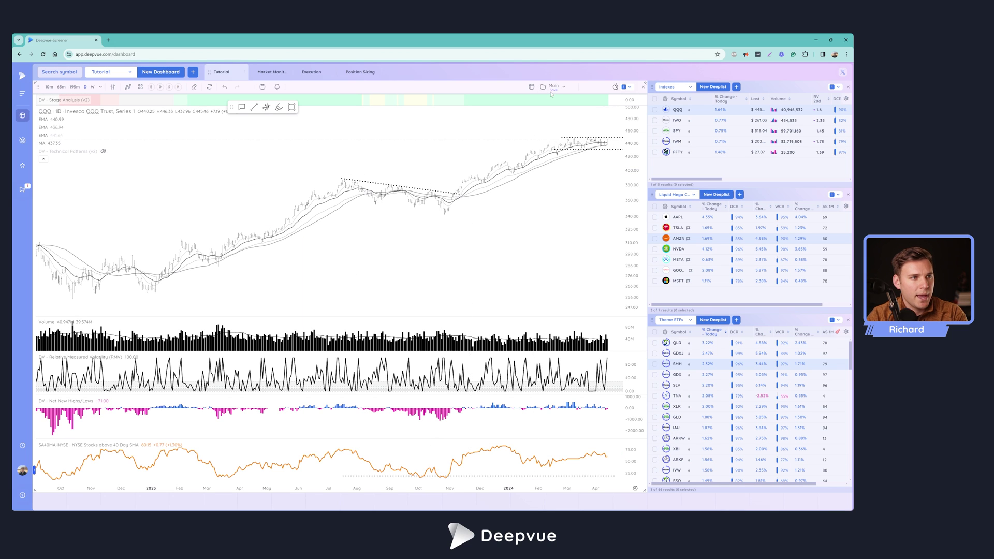
Save a copy of the layout named 'Tutorial v2 Market Monitor' and open the indicator templates list
left_click(564, 87)
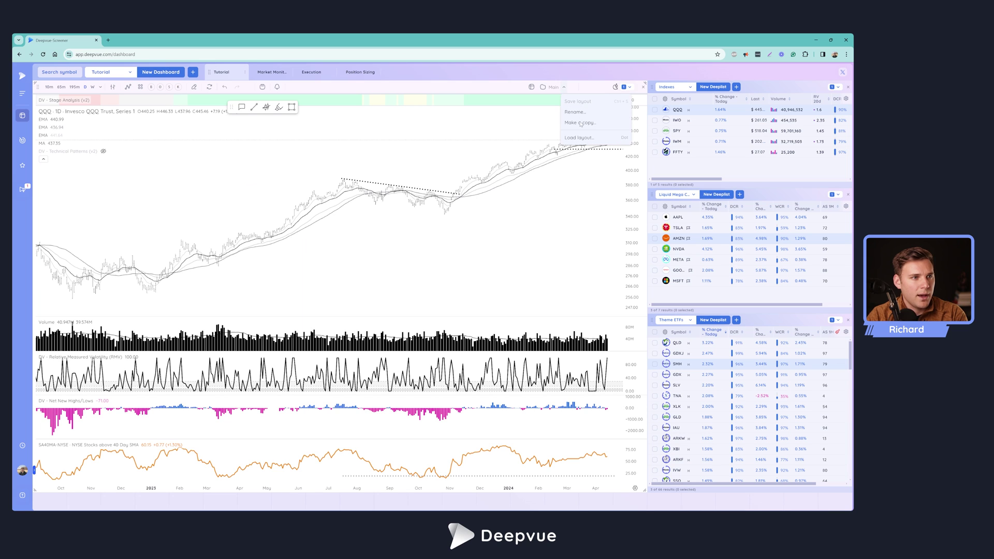
left_click(581, 123)
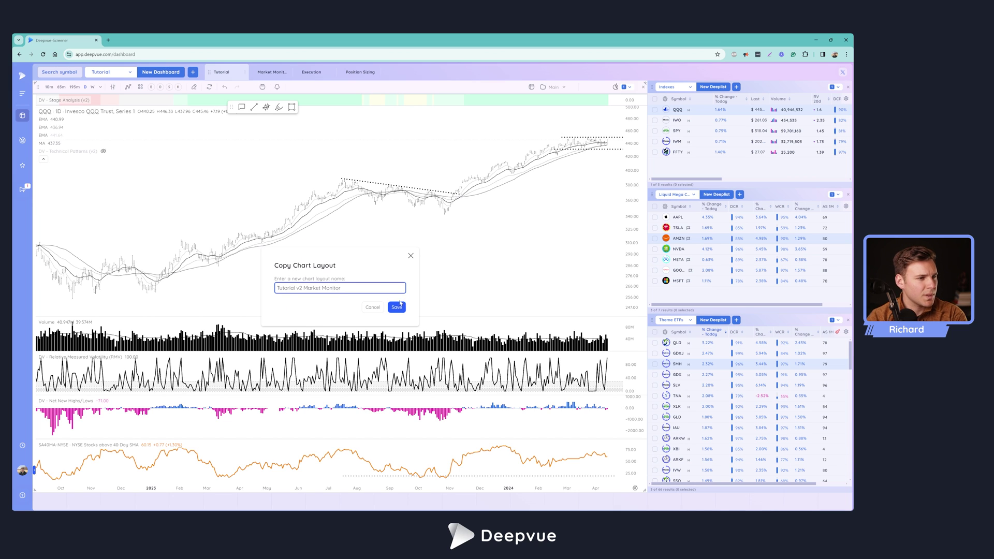
left_click(397, 306)
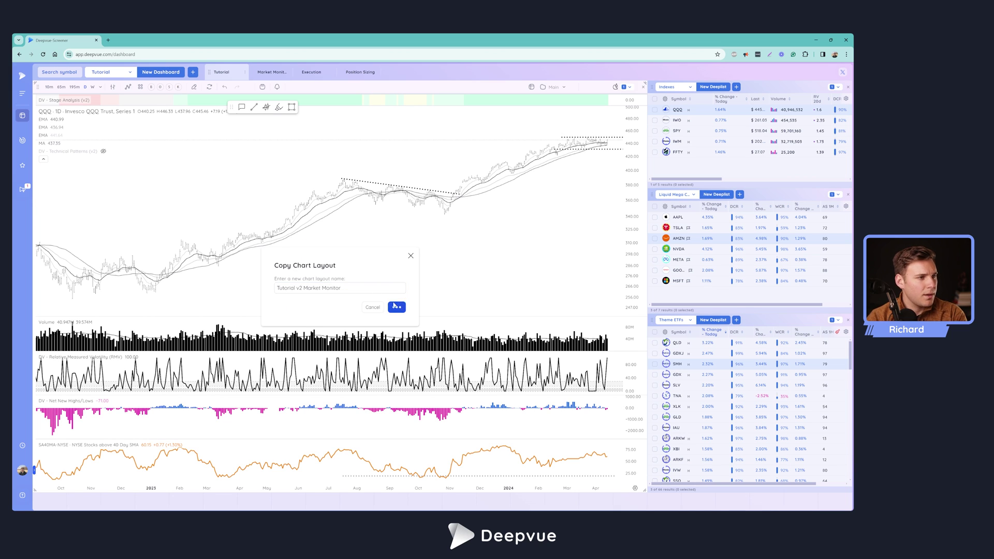
left_click(141, 90)
Save indicator template 'Market Monitor Tutorial' with Remember Symbol, then remove the RMV pane
left_click(171, 102)
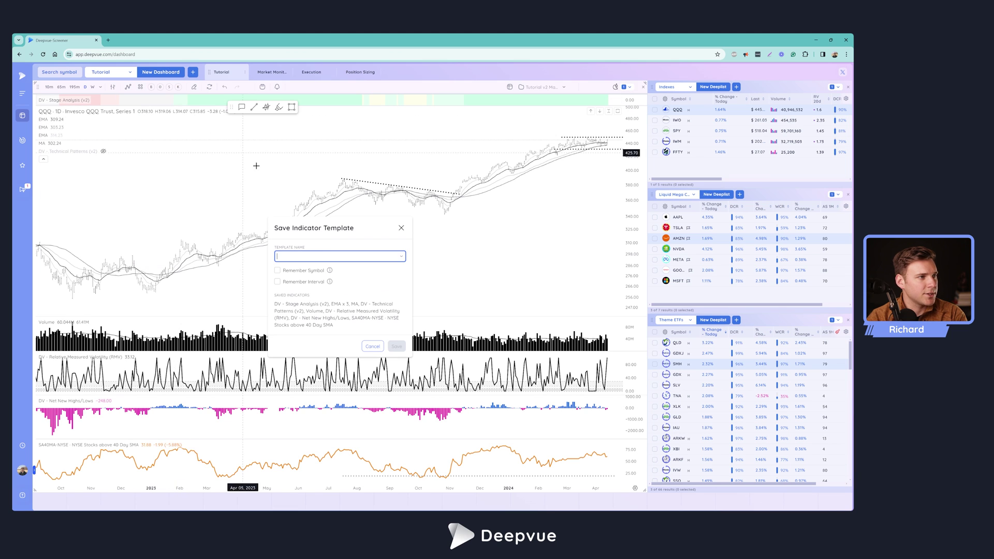
type("Market")
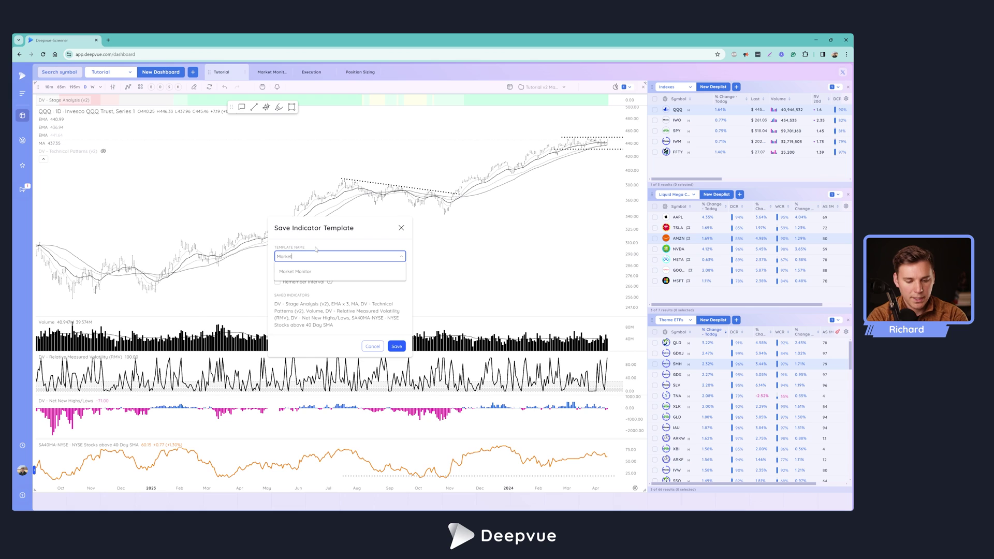
type(" Monitor Tutorial")
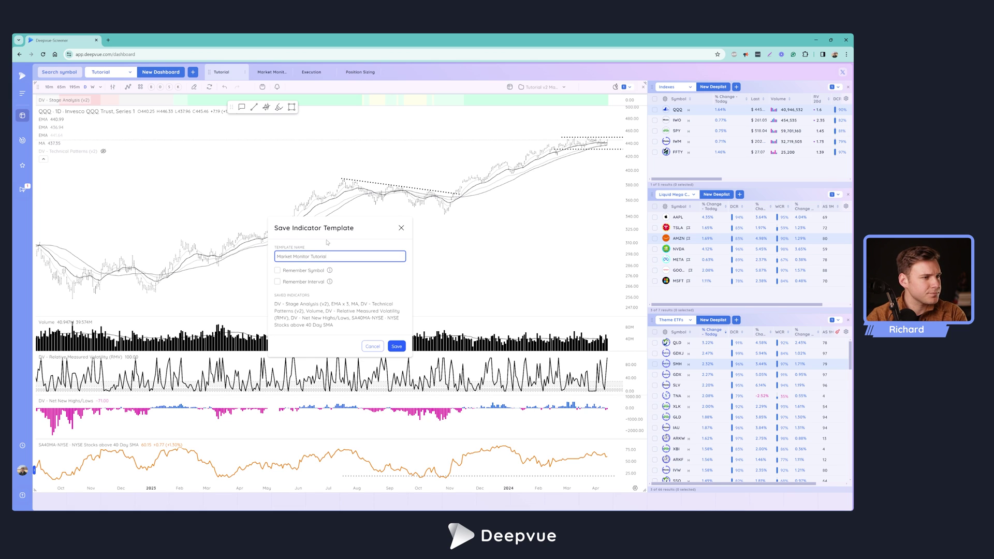
left_click(287, 271)
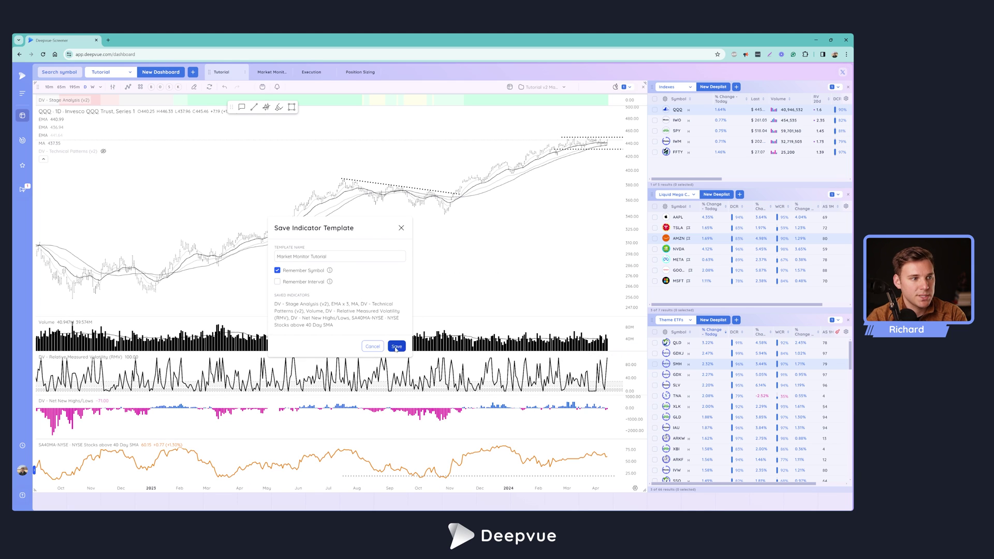
left_click(396, 346)
scroll(528, 304, "up", 3)
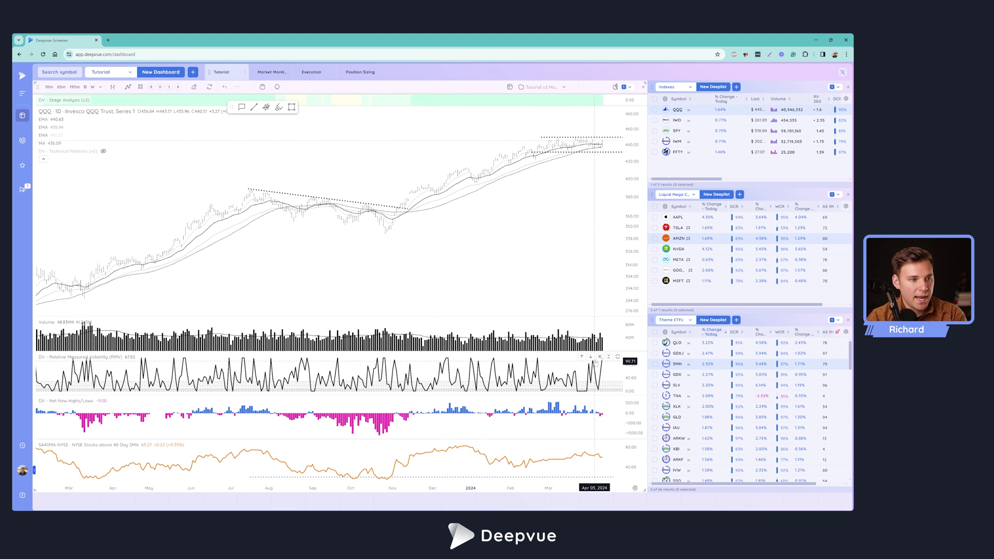
left_click(599, 356)
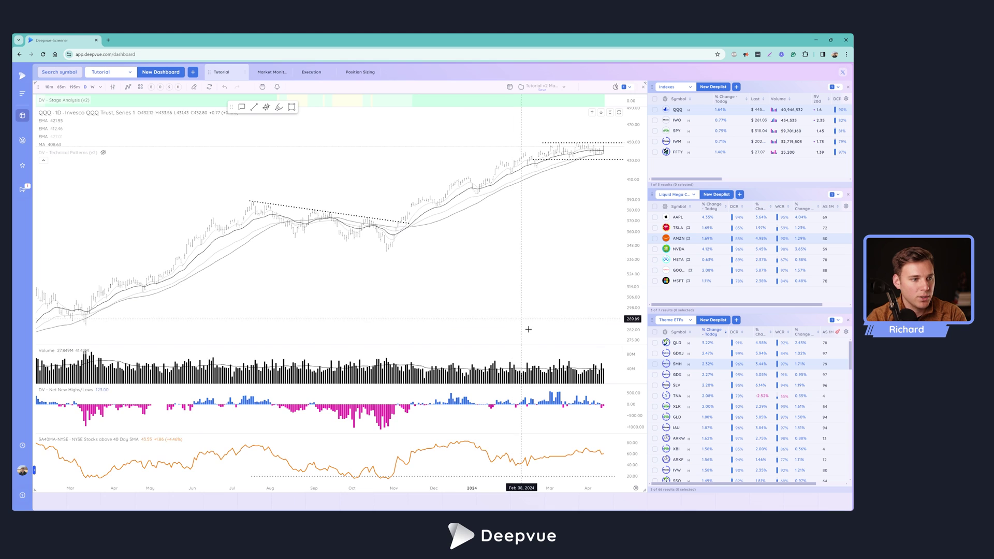
Zoom the chart and load IWO from the Indexes watchlist
scroll(525, 326, "up", 3)
scroll(536, 200, "up", 1)
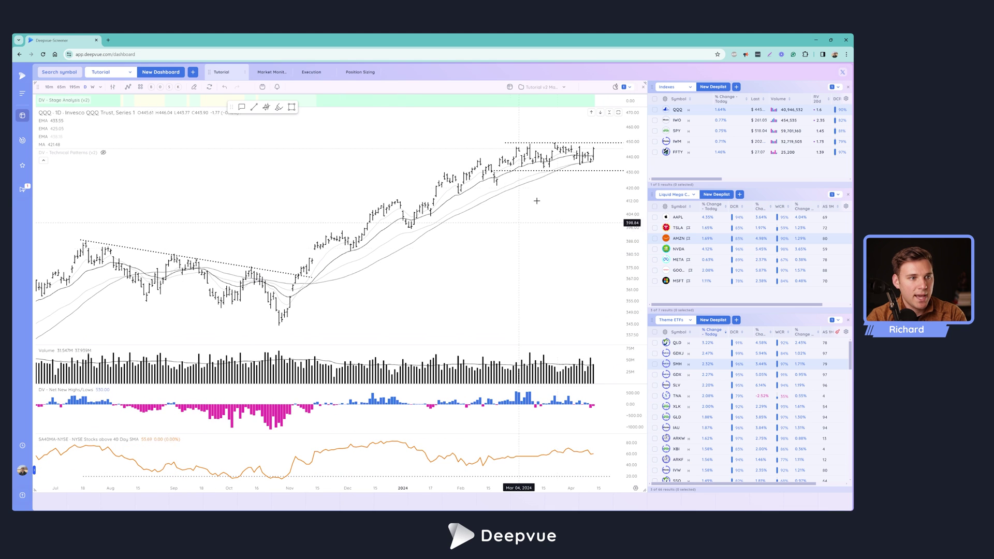
left_click(696, 121)
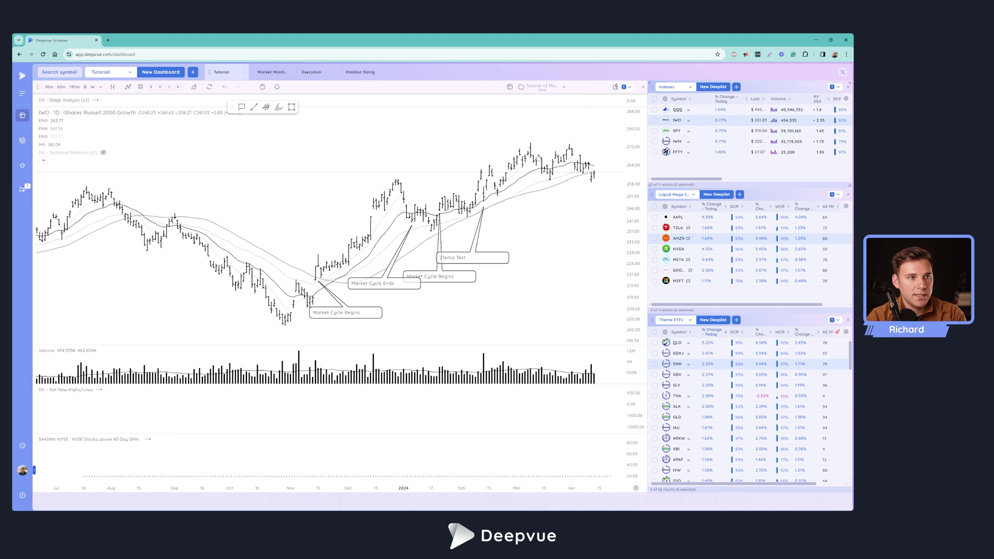